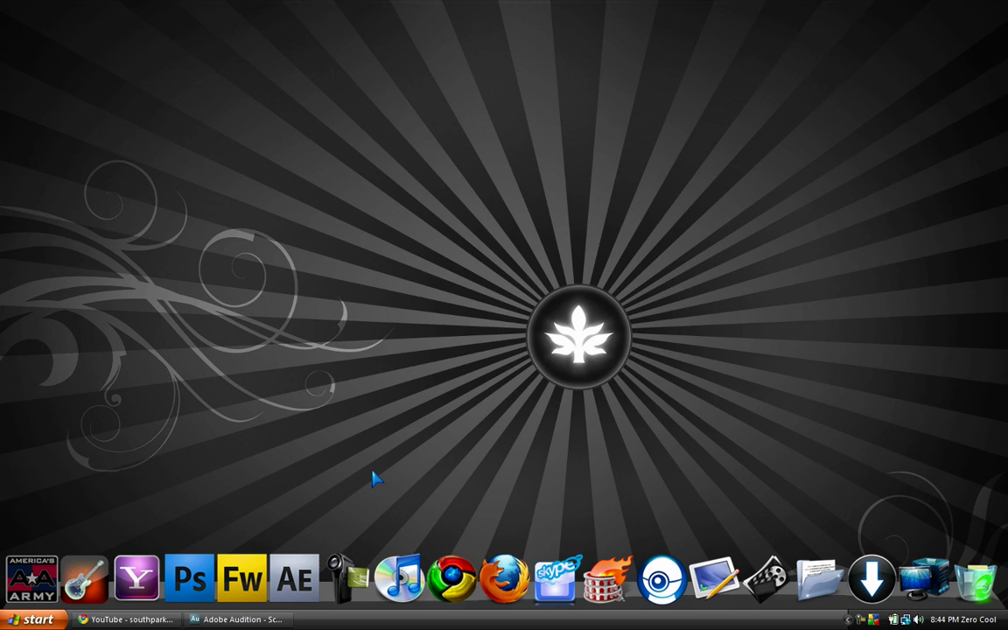
# - Restore the Adobe Audition window showing Scary voice.mp3 from the taskbar
pyautogui.click(33, 618)
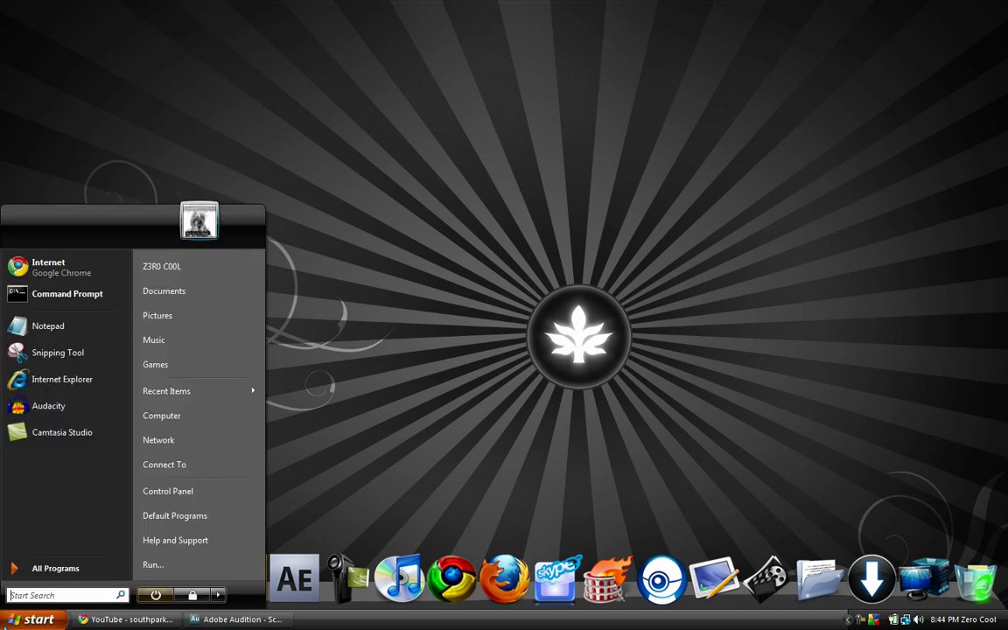
pyautogui.click(477, 349)
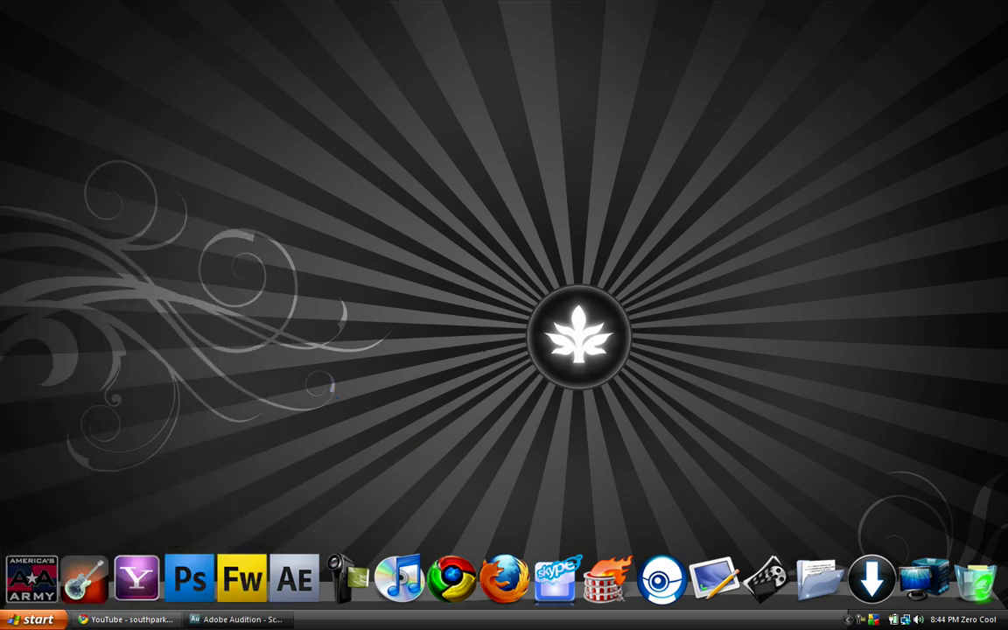
pyautogui.click(231, 619)
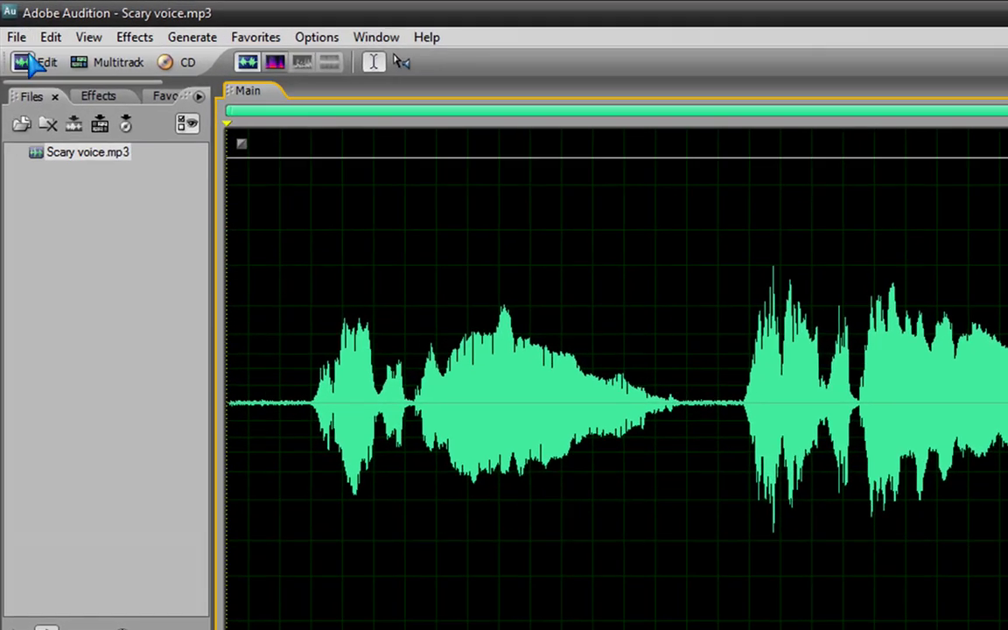
pyautogui.click(11, 25)
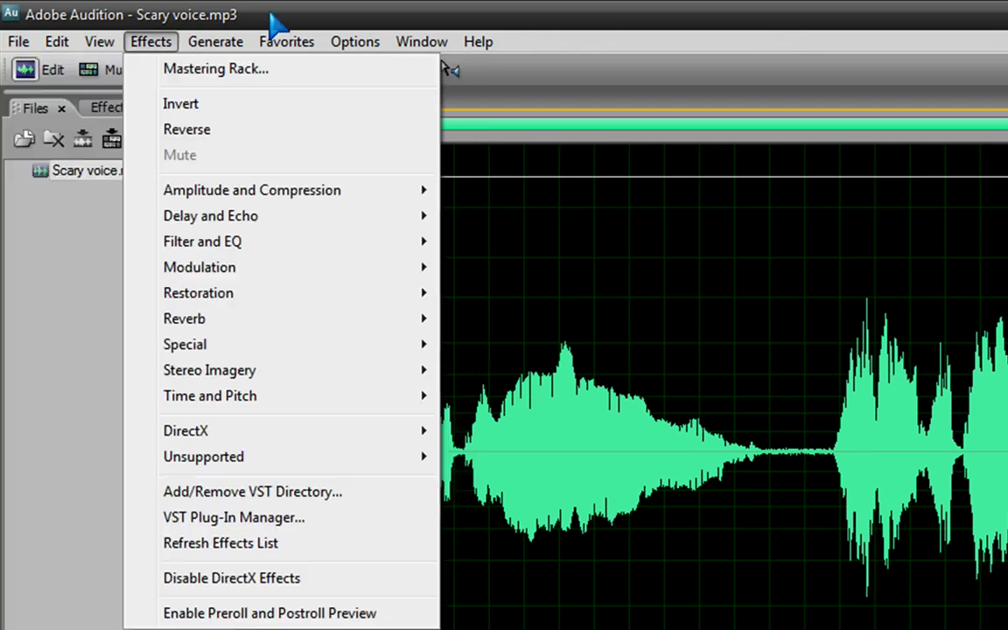
pyautogui.click(116, 259)
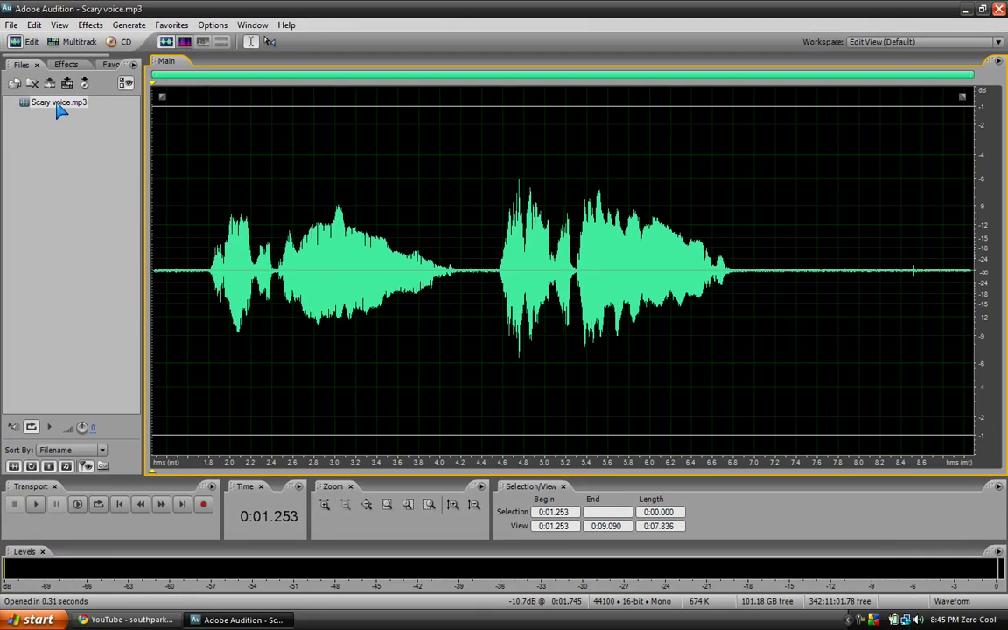
pyautogui.click(62, 110)
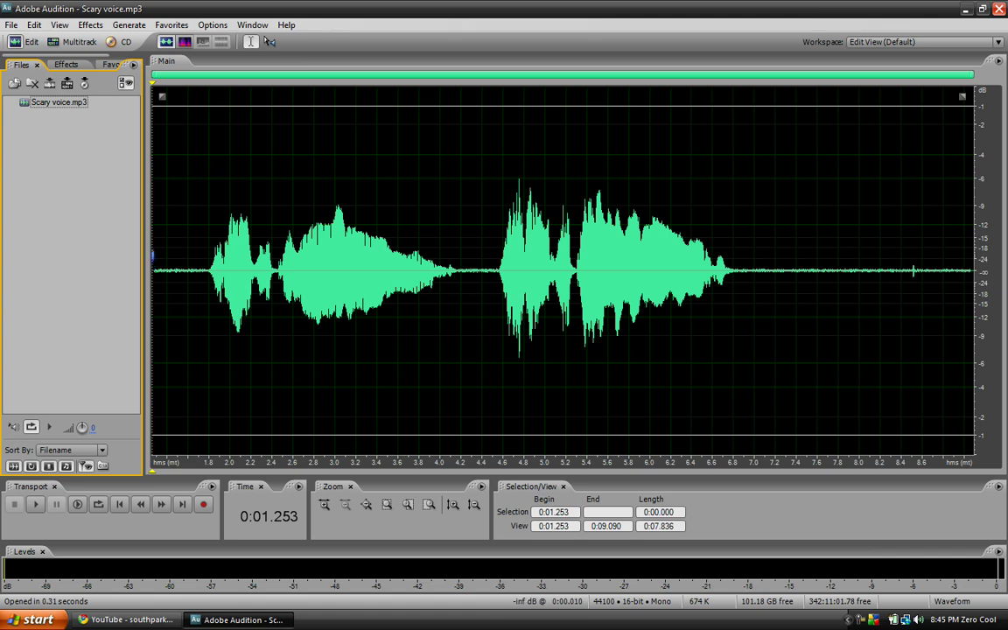
pyautogui.click(154, 265)
# - Insert 1.5 seconds of silence at the start of Scary voice.mp3
pyautogui.press('Home')
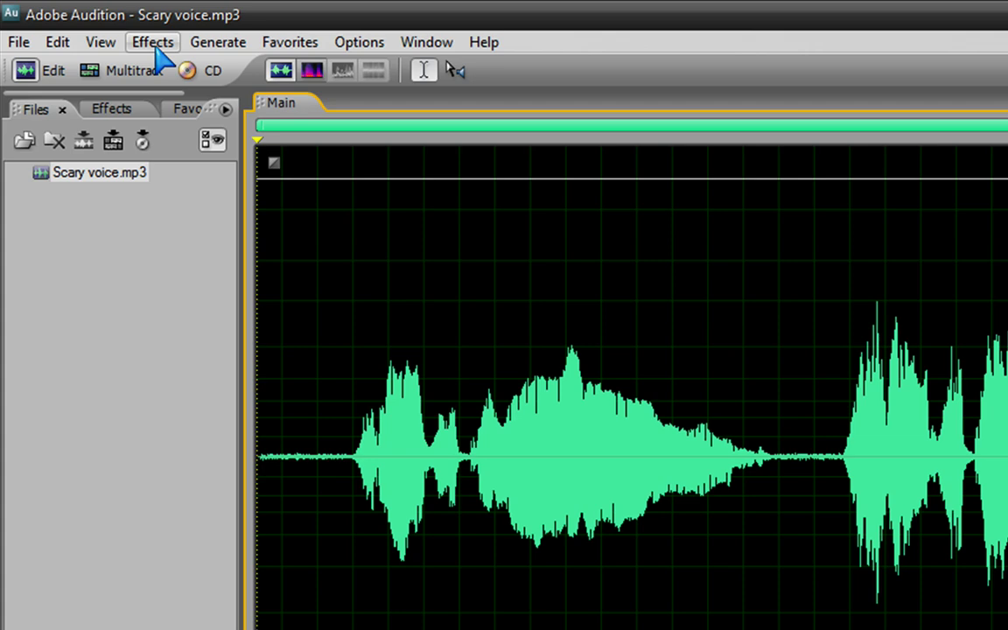
pyautogui.click(226, 51)
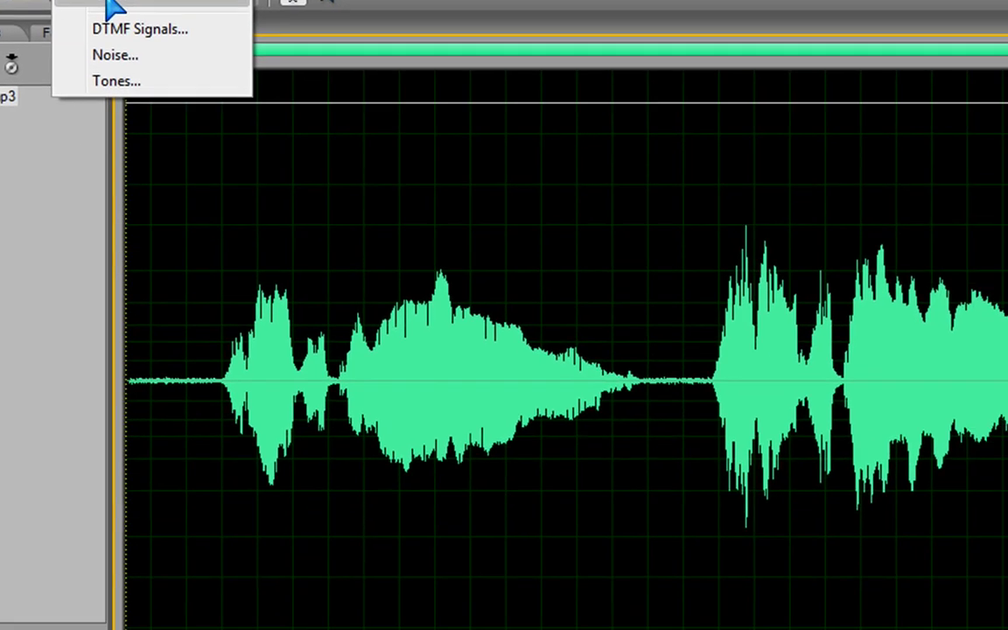
pyautogui.click(243, 83)
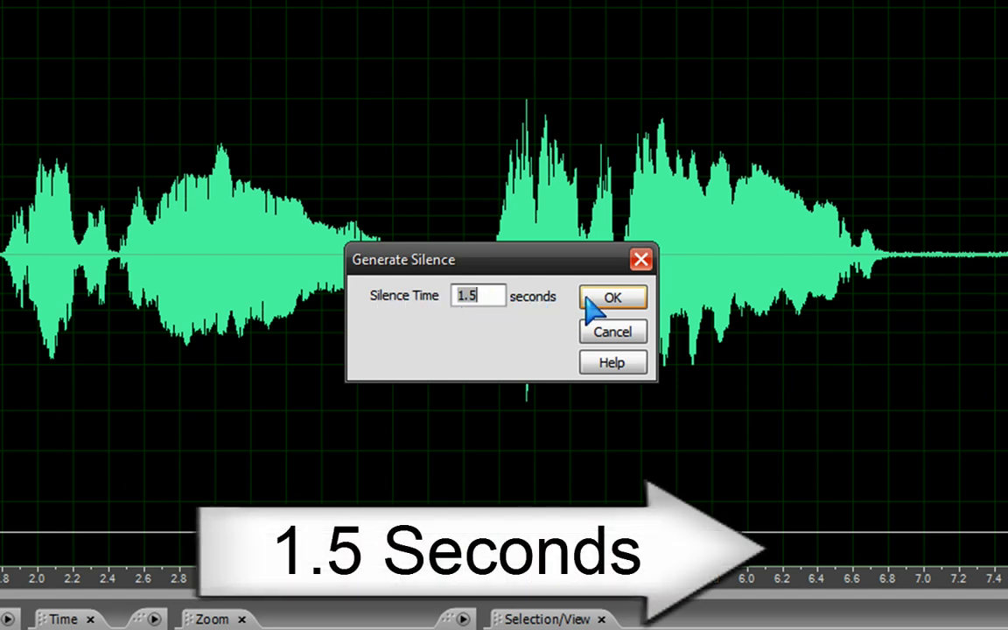
pyautogui.click(588, 295)
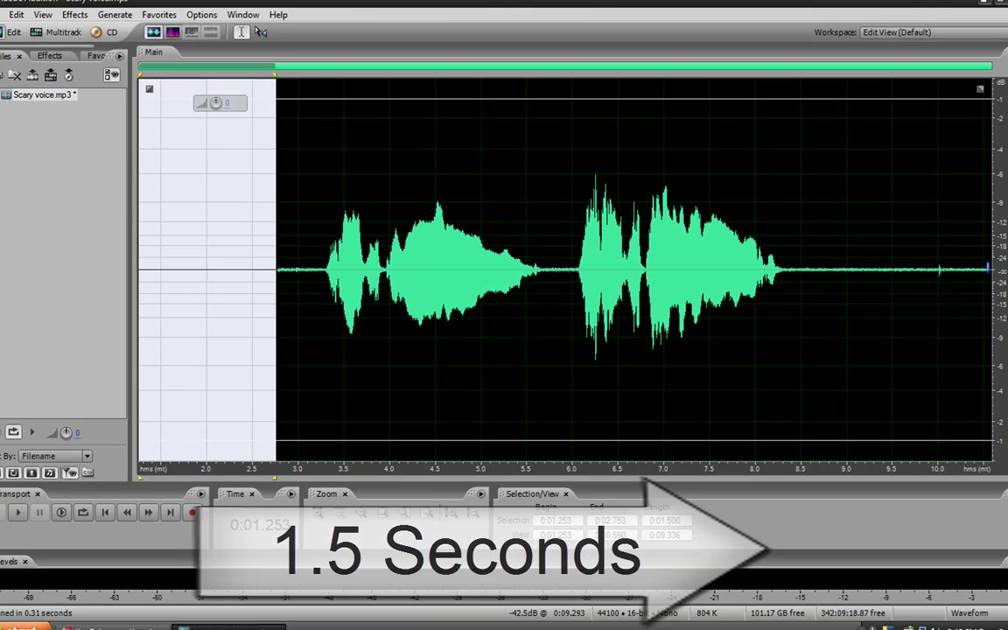
# - Append 1.5 seconds of silence at the end of the file and deselect
pyautogui.press('Right')
pyautogui.press('Right')
pyautogui.press('Right')
pyautogui.press('Right')
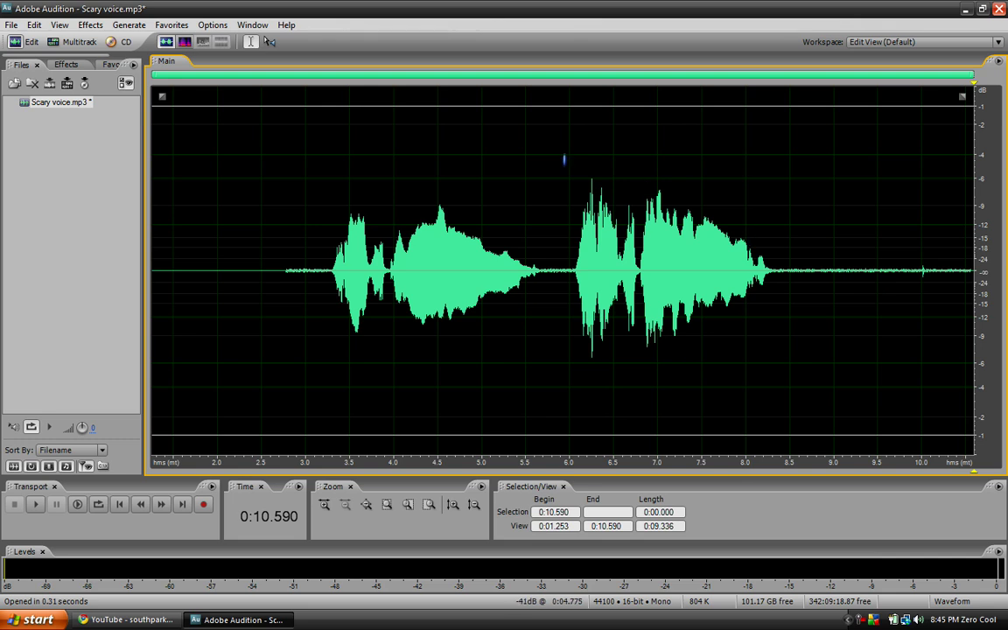
pyautogui.click(129, 27)
pyautogui.click(147, 41)
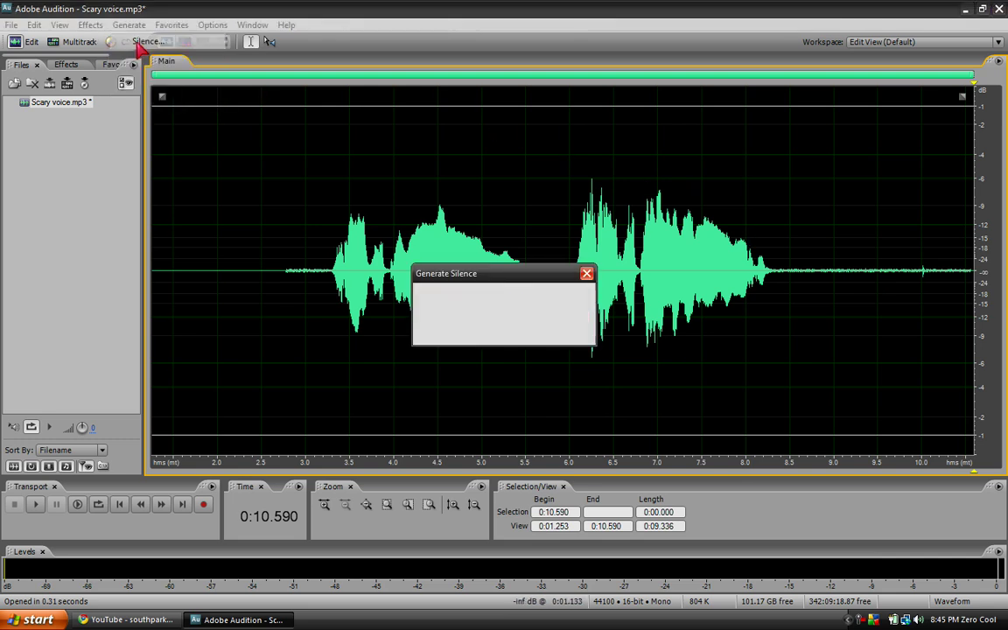
pyautogui.click(573, 296)
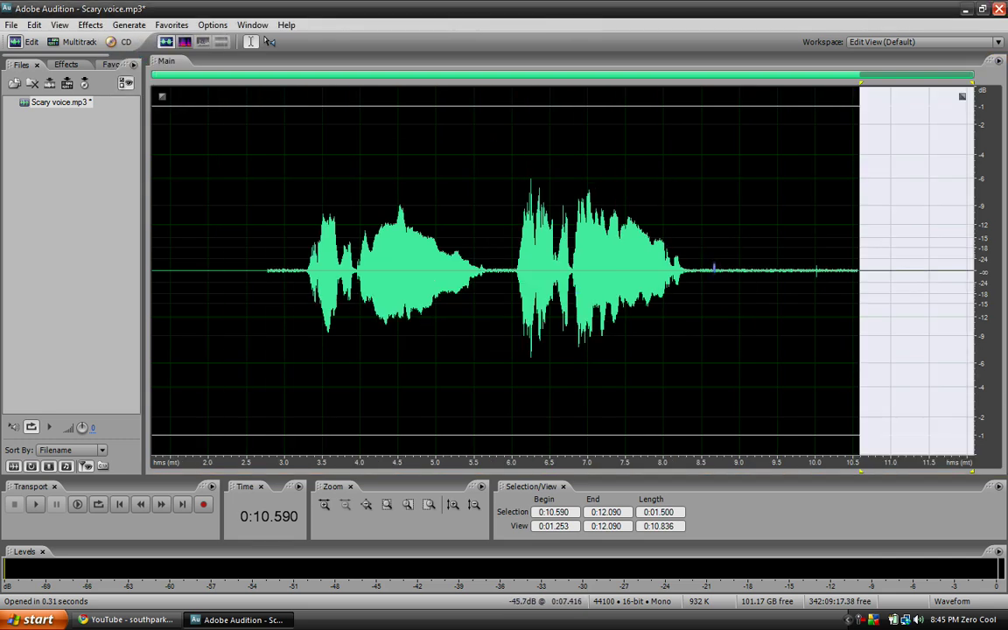
pyautogui.click(187, 272)
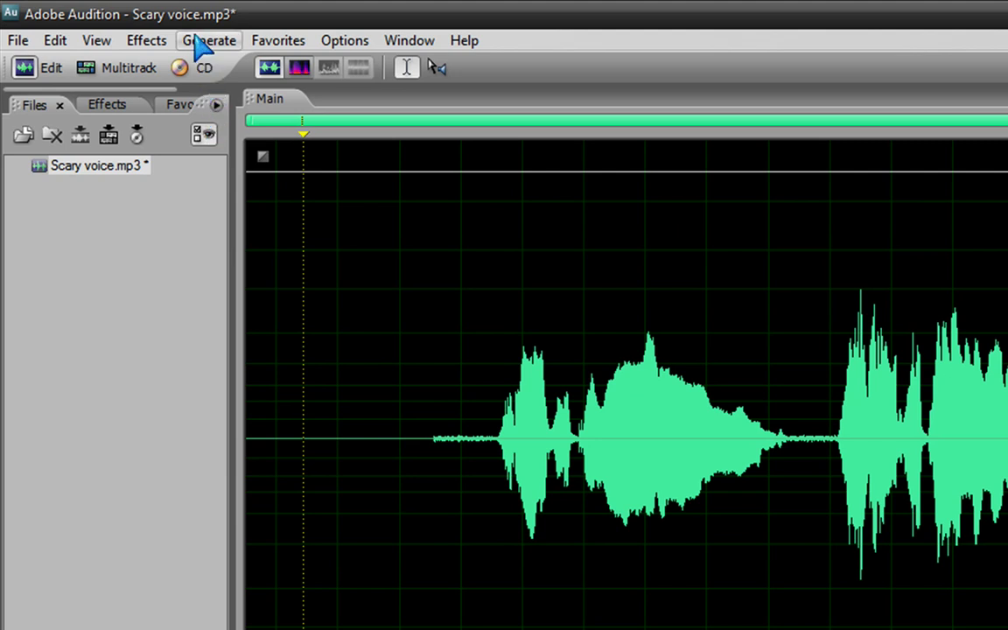
# - Apply Reverse to the whole padded recording and clear the selection
pyautogui.click(147, 41)
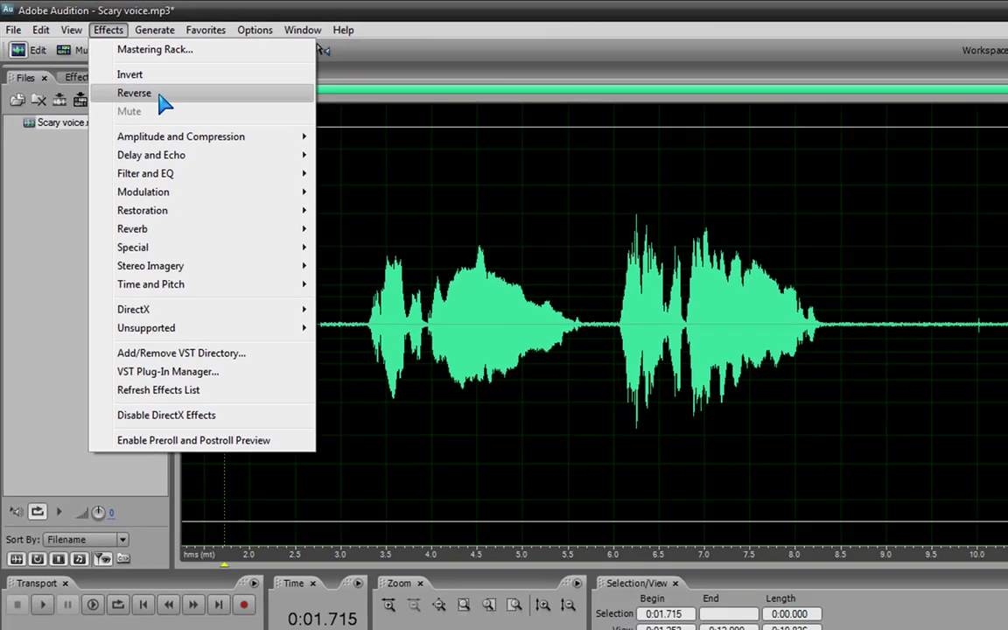
pyautogui.click(134, 93)
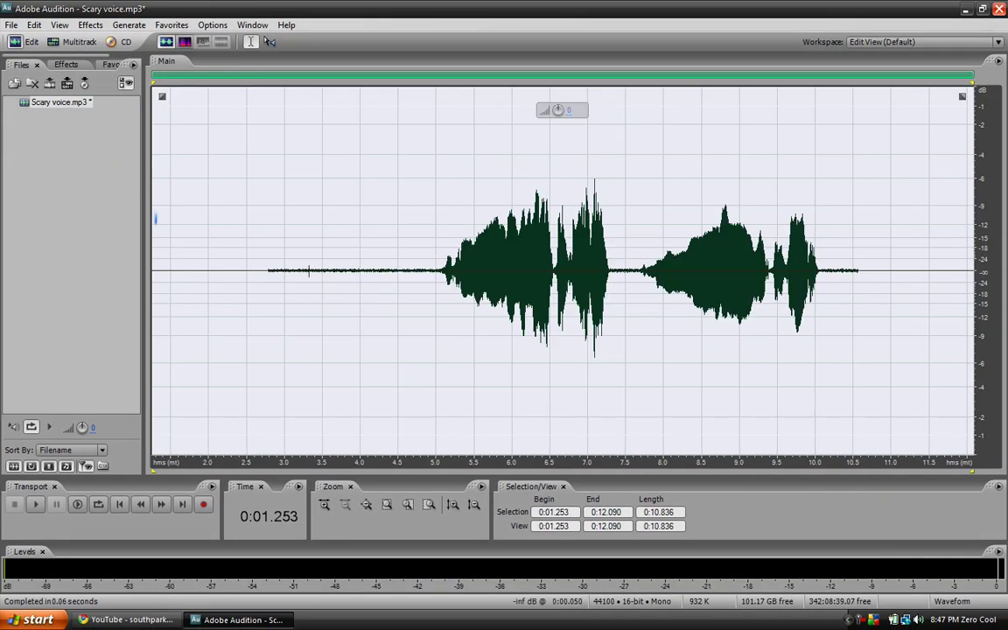
pyautogui.click(202, 271)
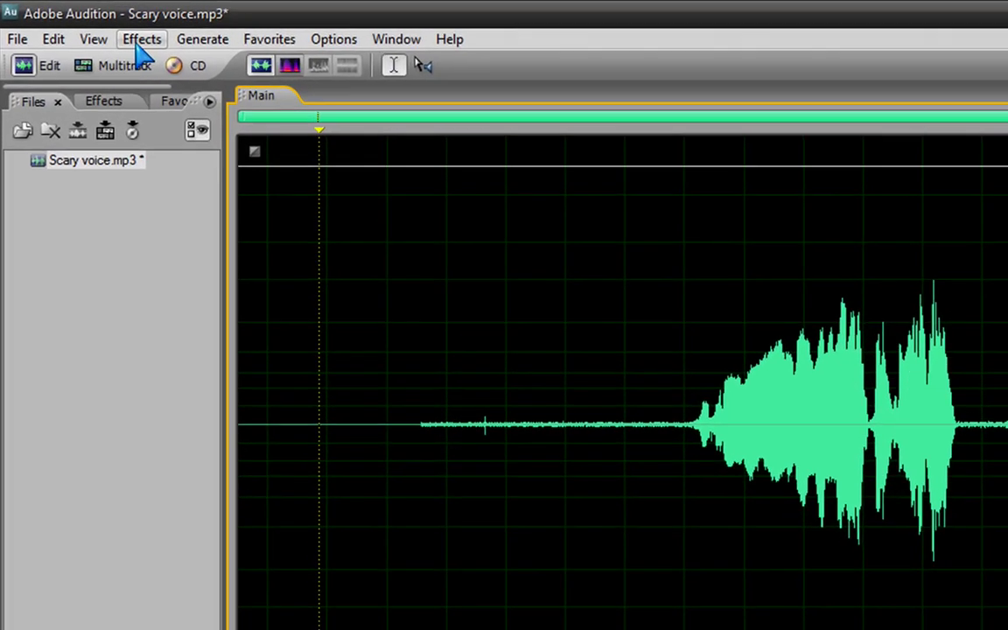
# - Apply the Chorus effect with the 5 Voices preset to the reversed recording, then deselect
pyautogui.click(90, 26)
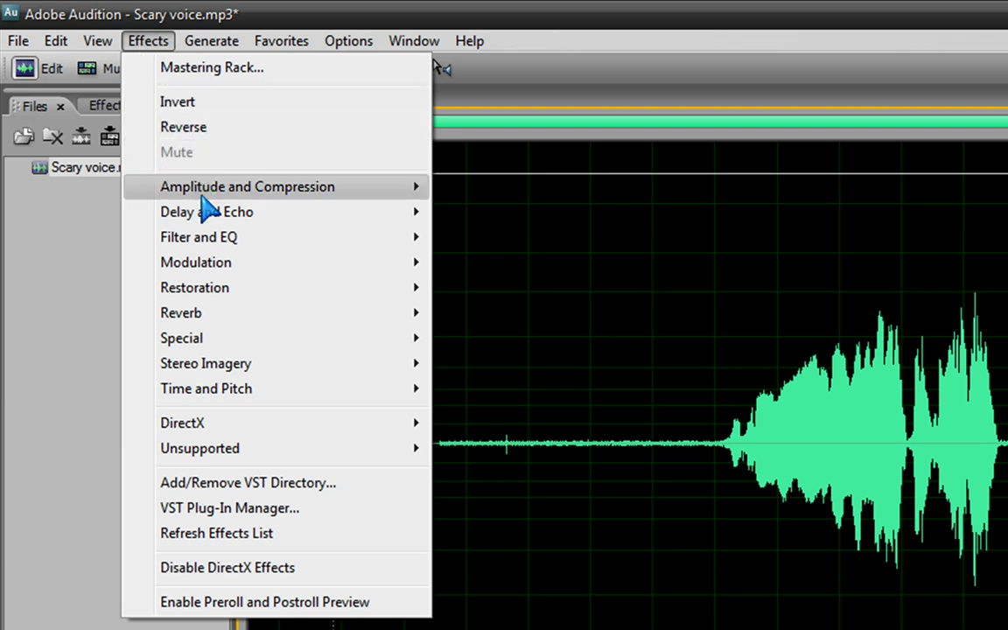
pyautogui.moveTo(207, 216)
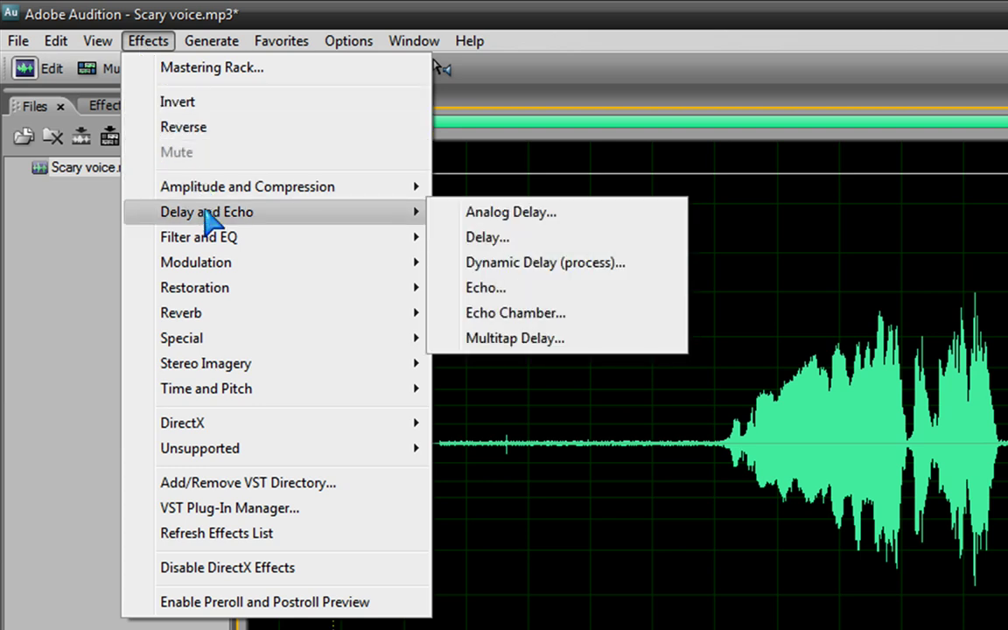
pyautogui.moveTo(235, 268)
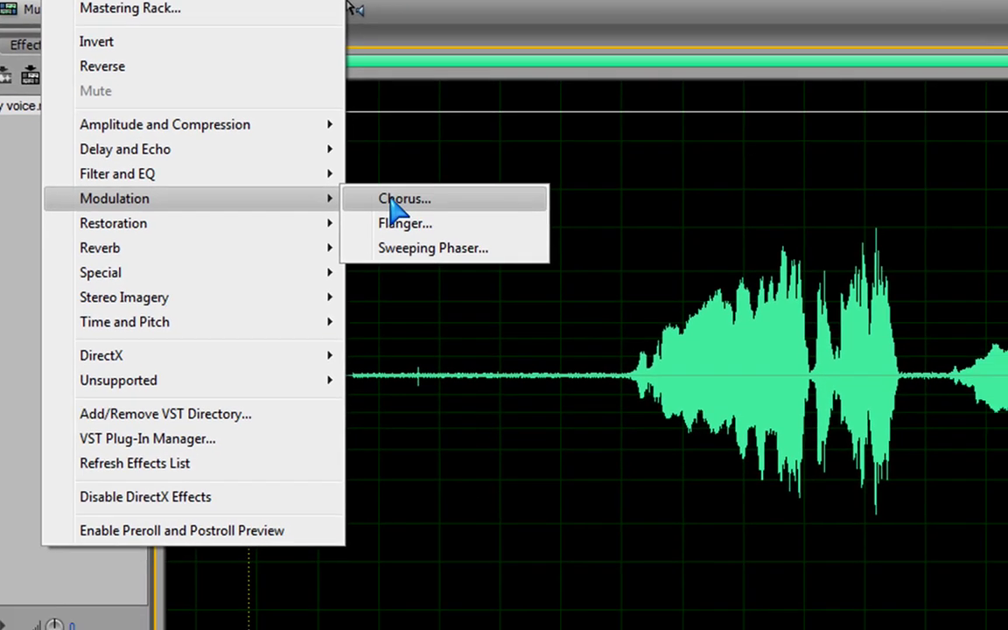
pyautogui.click(393, 207)
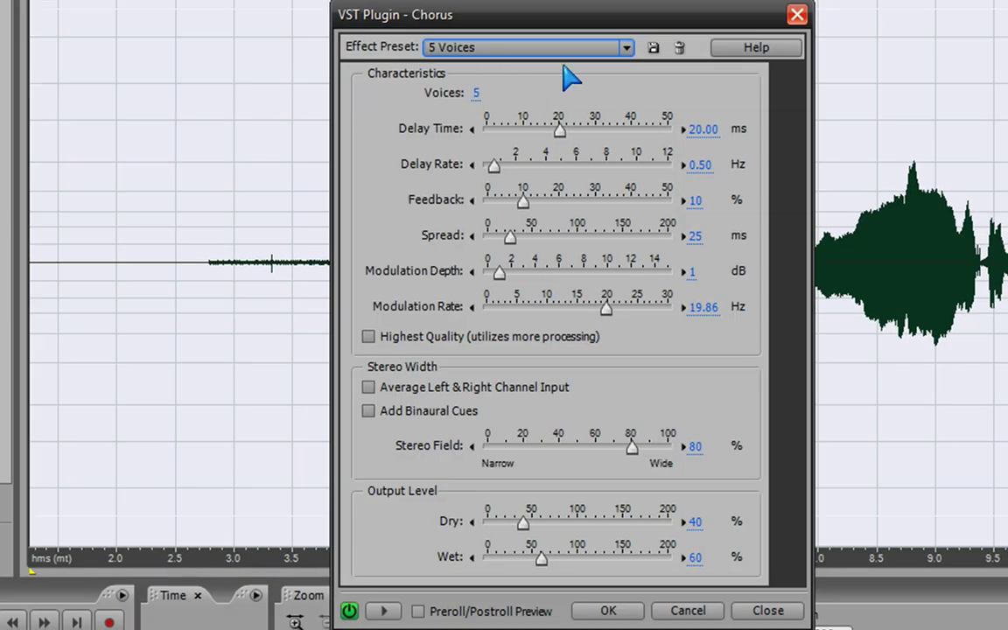
pyautogui.click(626, 49)
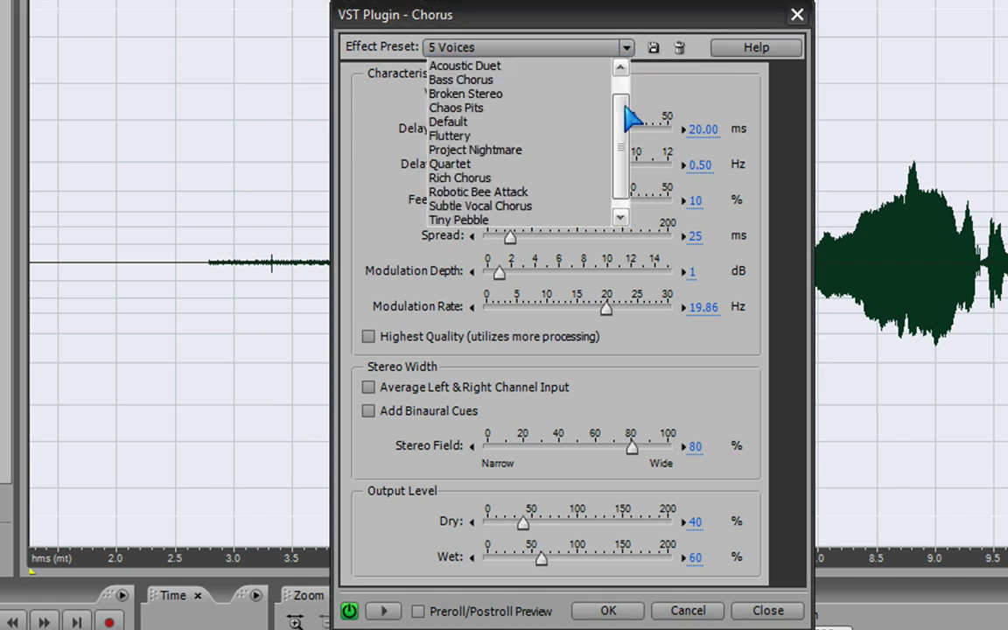
pyautogui.moveTo(632, 118); pyautogui.dragTo(630, 84)
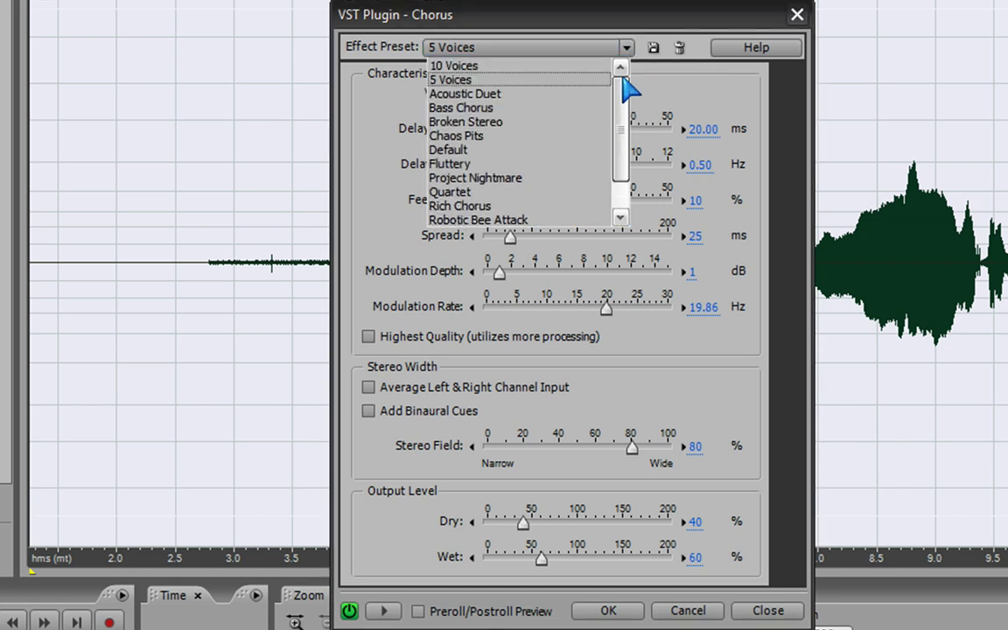
pyautogui.click(448, 80)
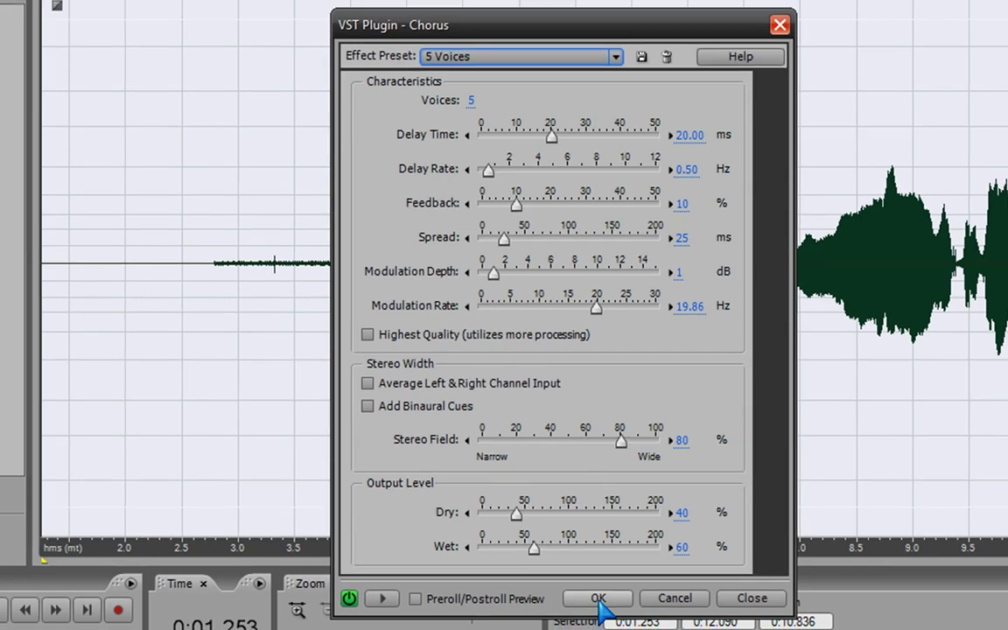
pyautogui.click(608, 611)
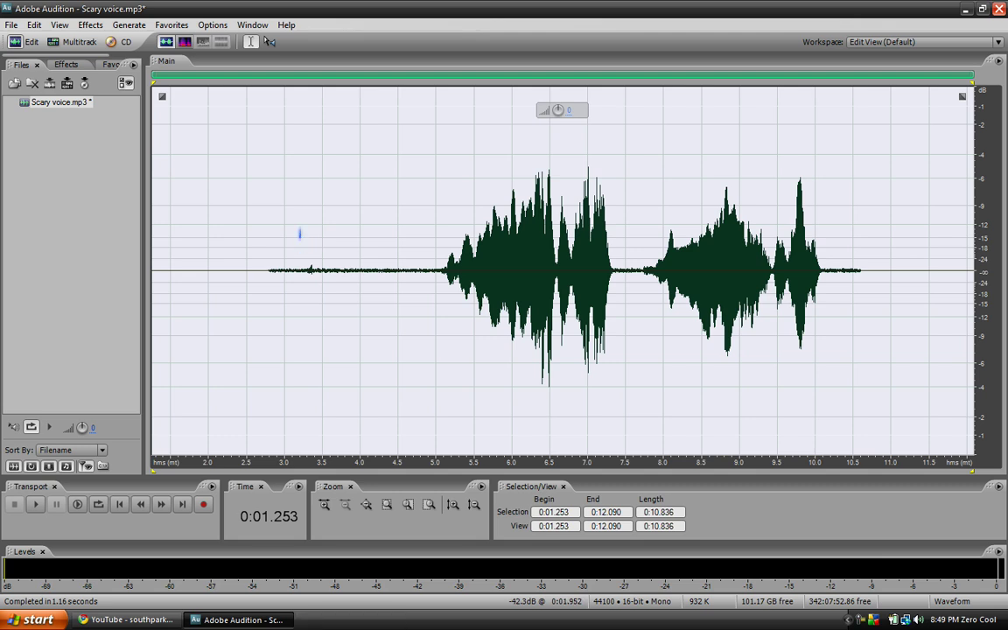
pyautogui.click(239, 263)
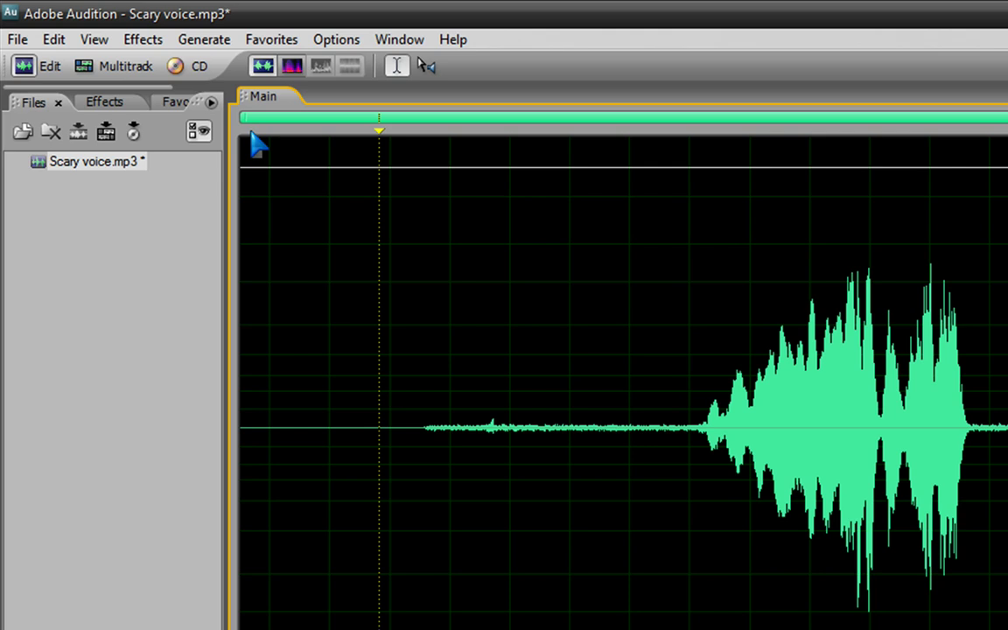
# - Show the Reverb submenu under the Effects menu
pyautogui.click(141, 40)
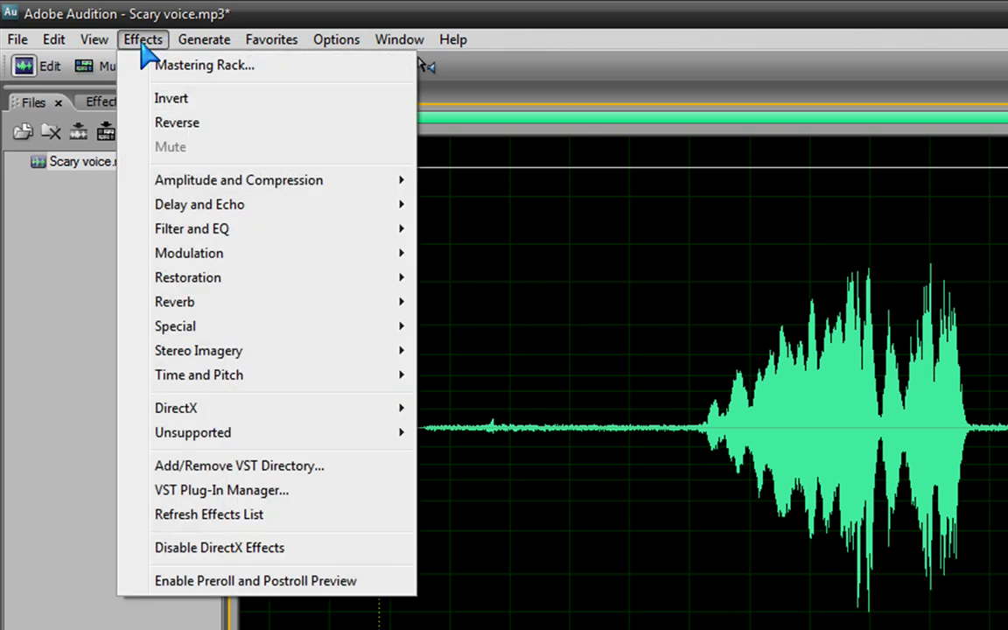
pyautogui.moveTo(208, 312)
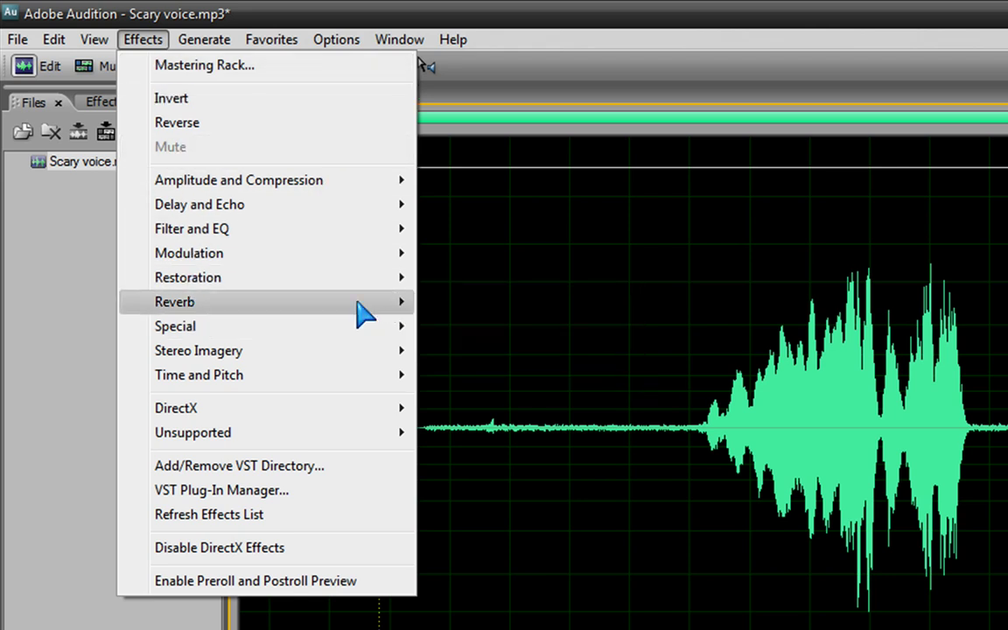
pyautogui.moveTo(359, 304)
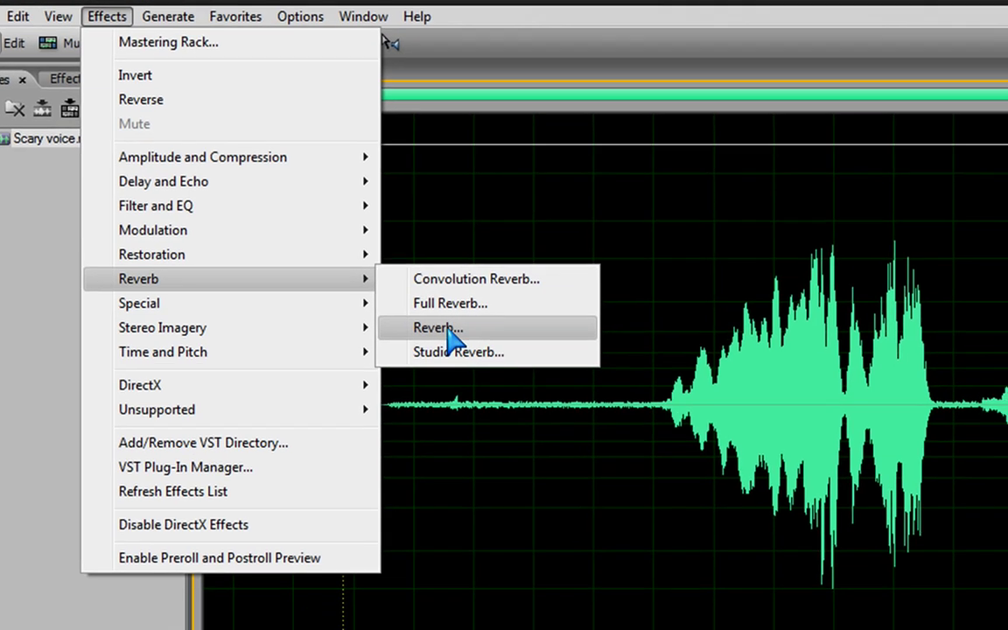
# - Apply Reverb using the Ethereal preset with Decay Time set to 1500 ms
pyautogui.click(484, 352)
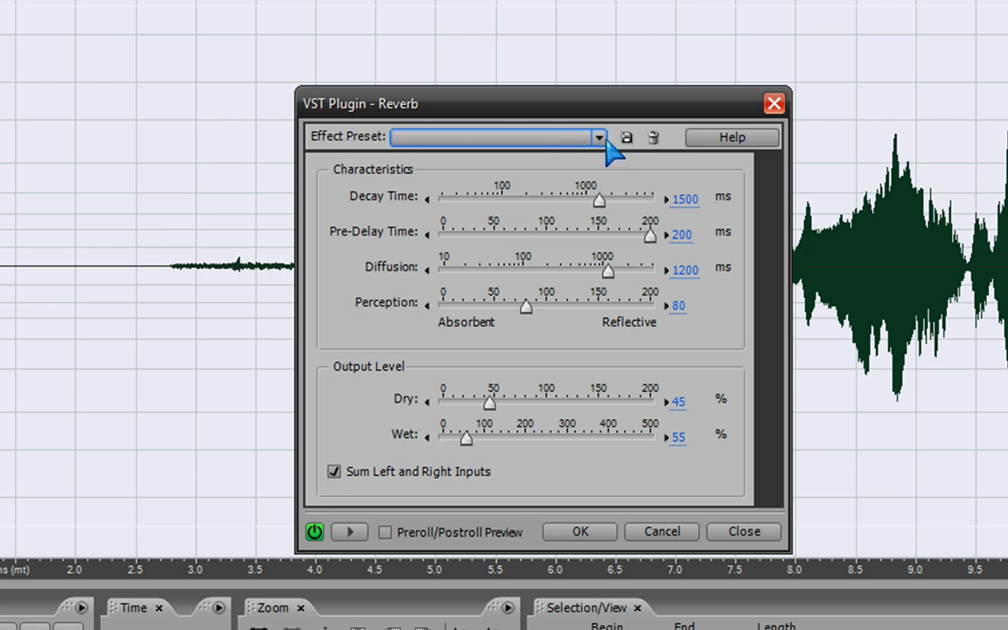
pyautogui.click(598, 139)
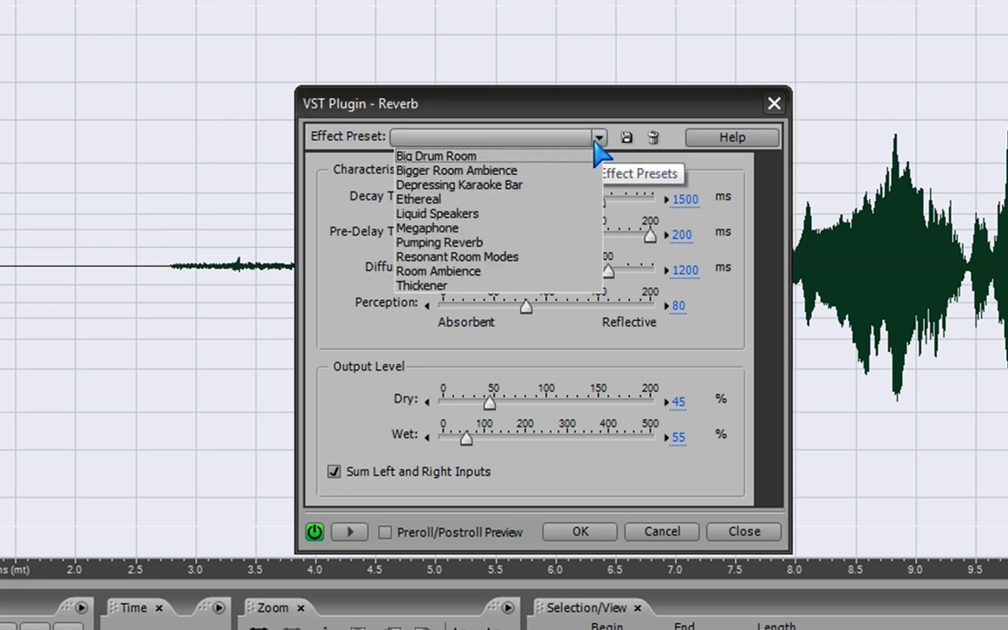
pyautogui.click(436, 202)
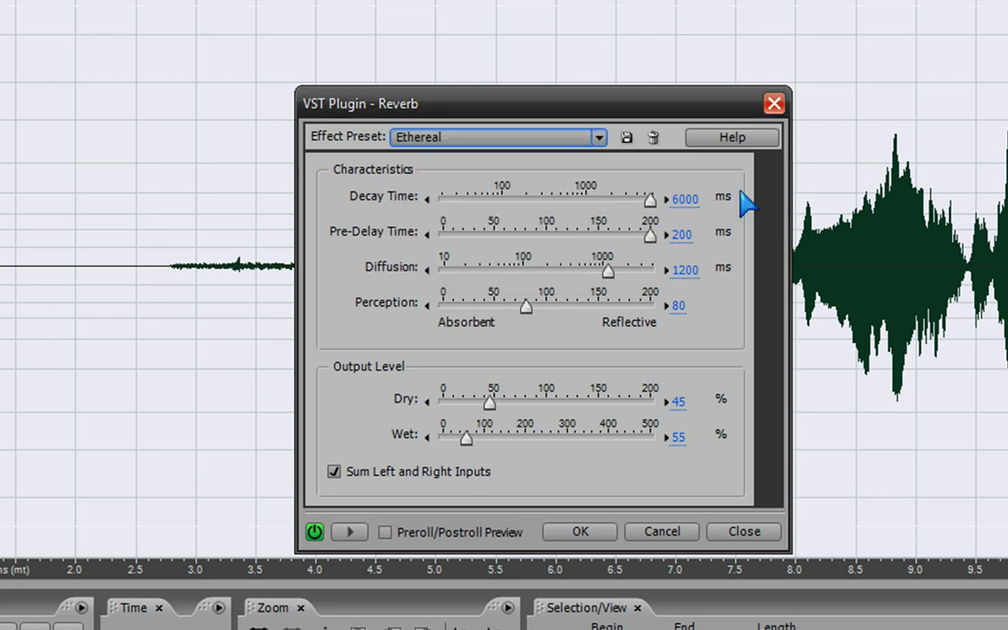
pyautogui.click(690, 200)
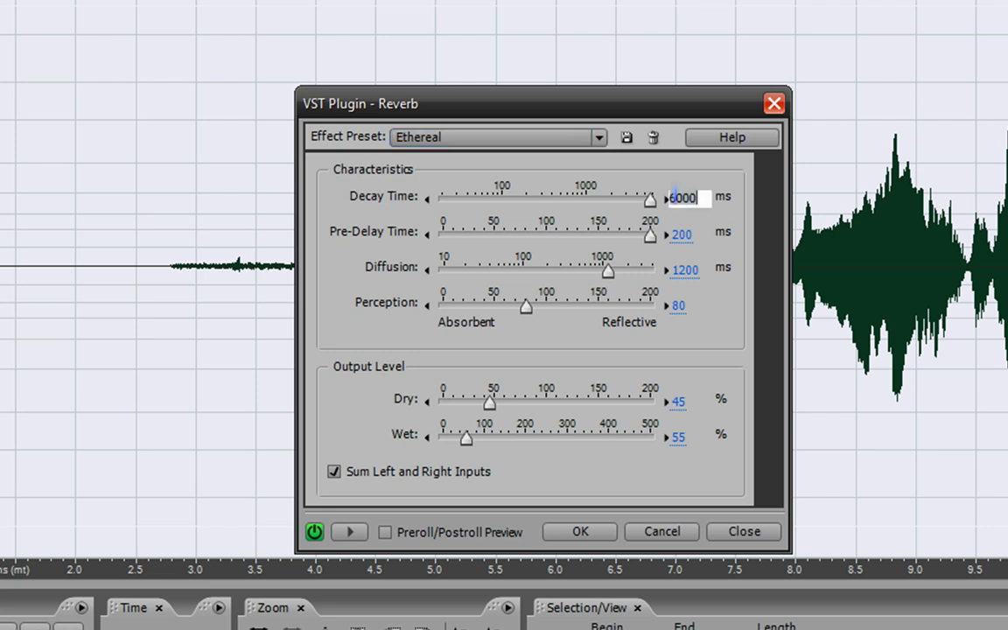
pyautogui.write('1500')
pyautogui.press('Return')
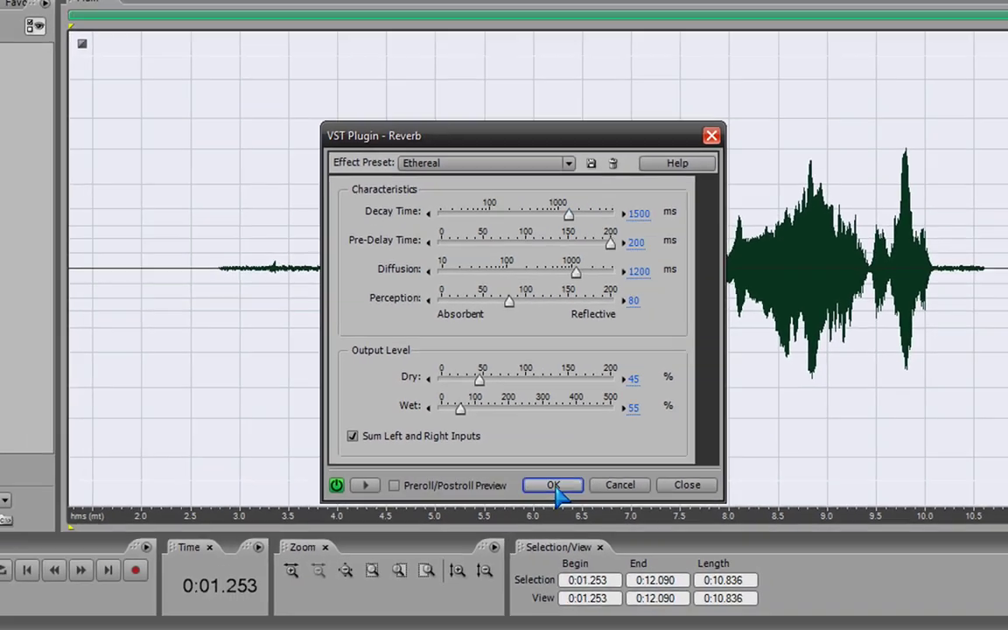
pyautogui.click(581, 532)
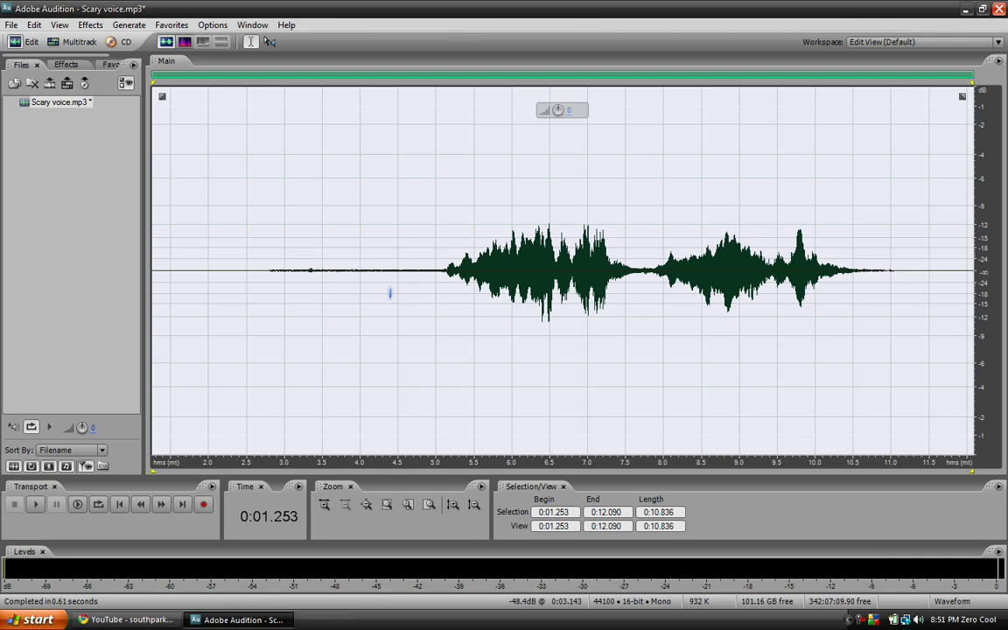
# - Reverse the reverberated voice back to forward playback
pyautogui.click(90, 24)
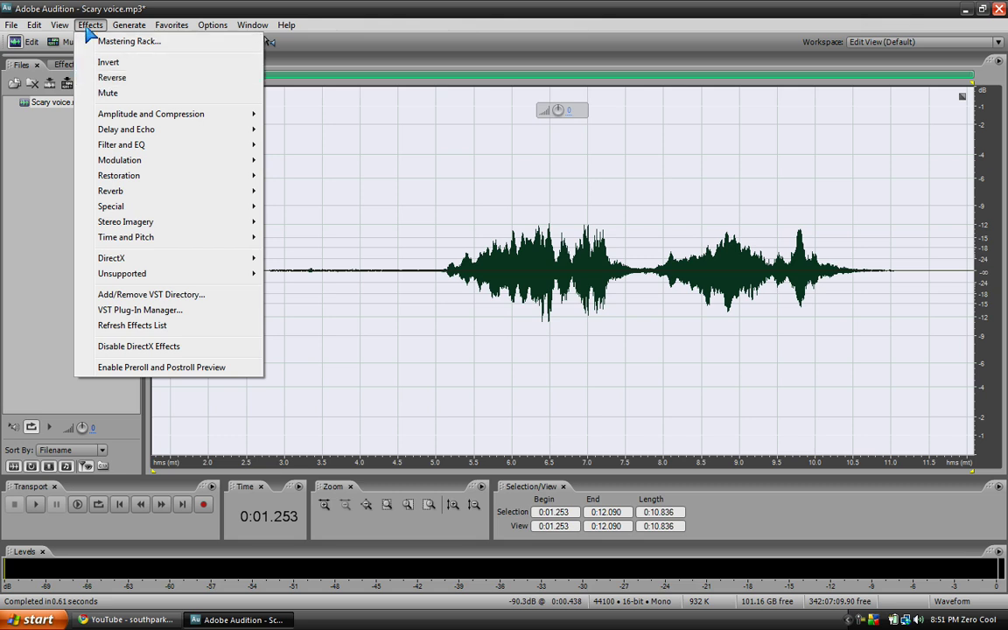
pyautogui.click(107, 78)
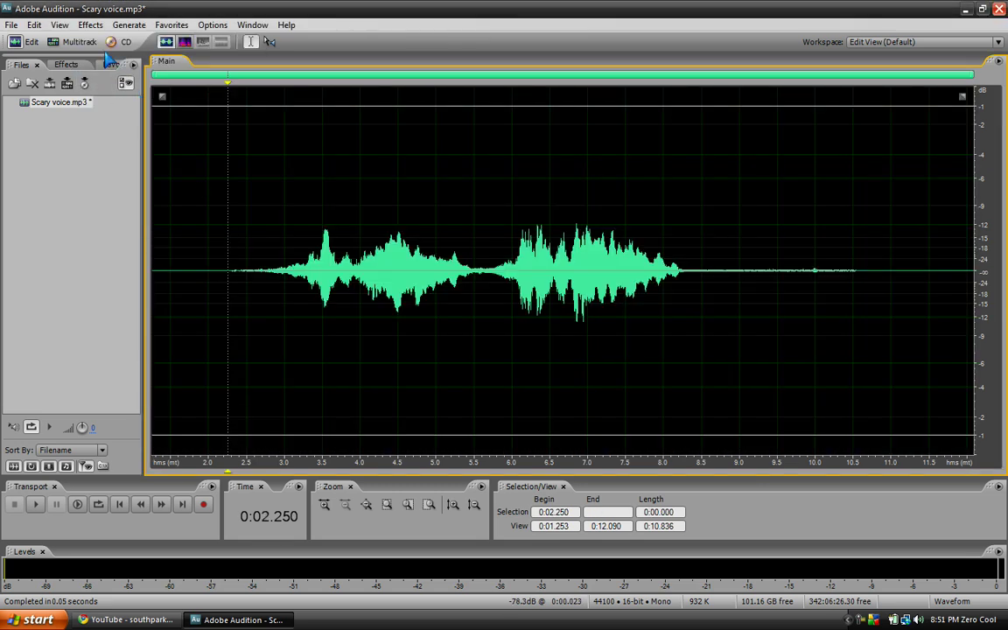
pyautogui.click(91, 26)
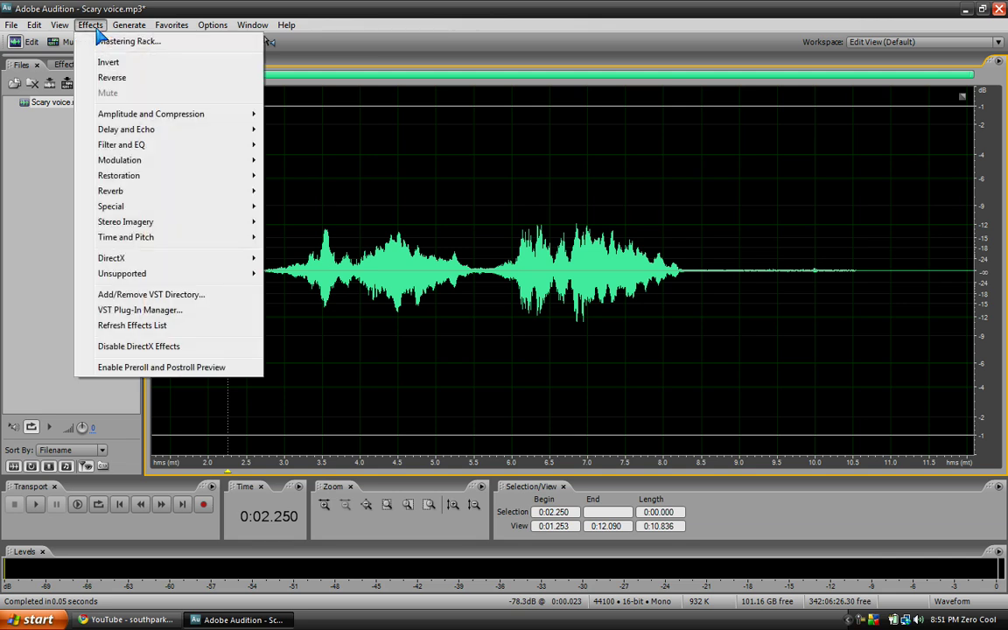
pyautogui.moveTo(132, 160)
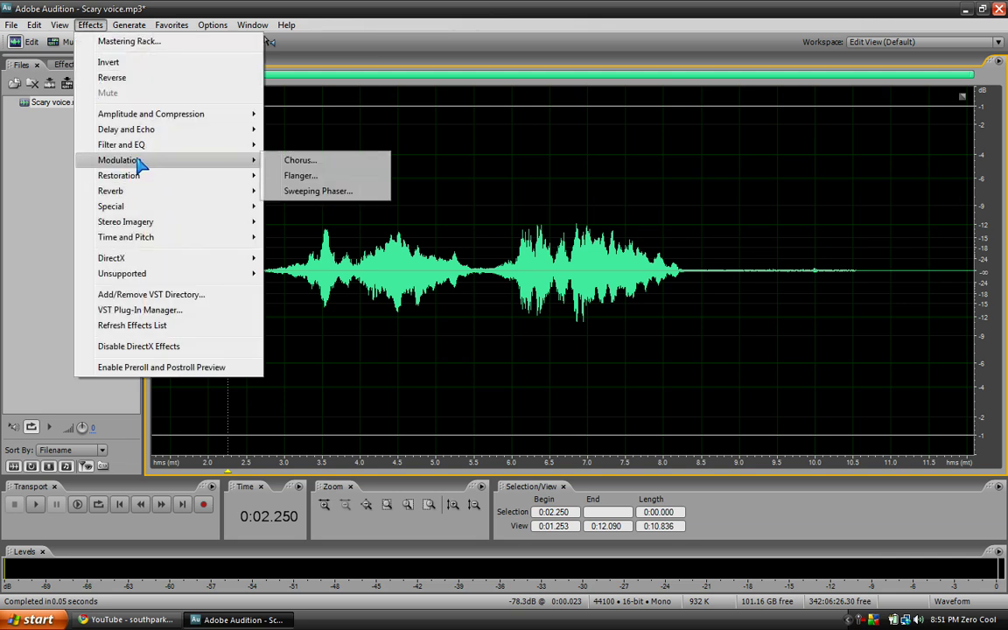
# - Apply a second Reverb pass (1500 ms decay, 45% dry, 55% wet) to the forward voice
pyautogui.click(302, 163)
pyautogui.click(648, 106)
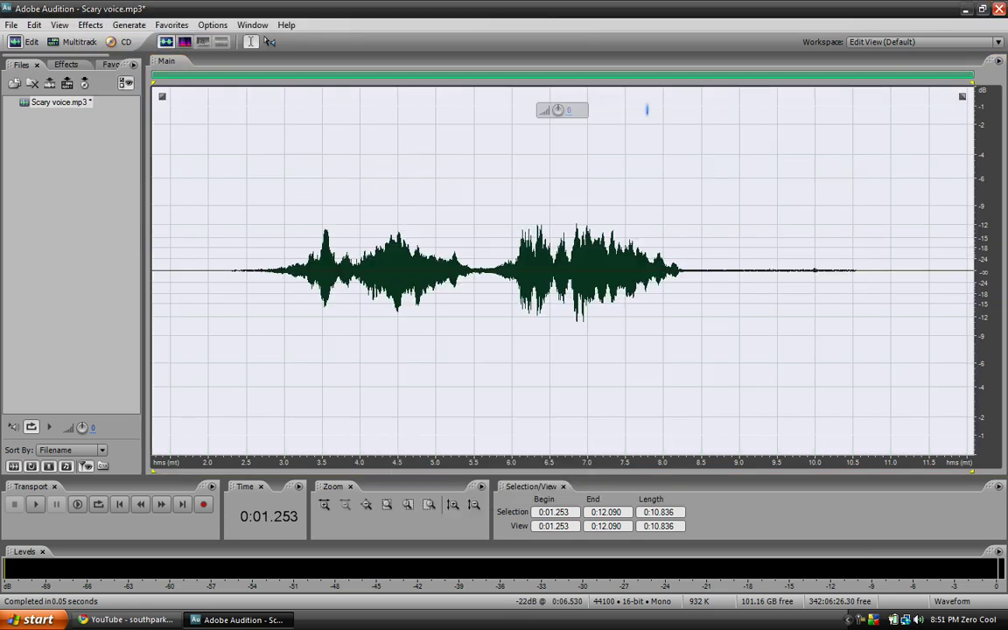
pyautogui.click(103, 26)
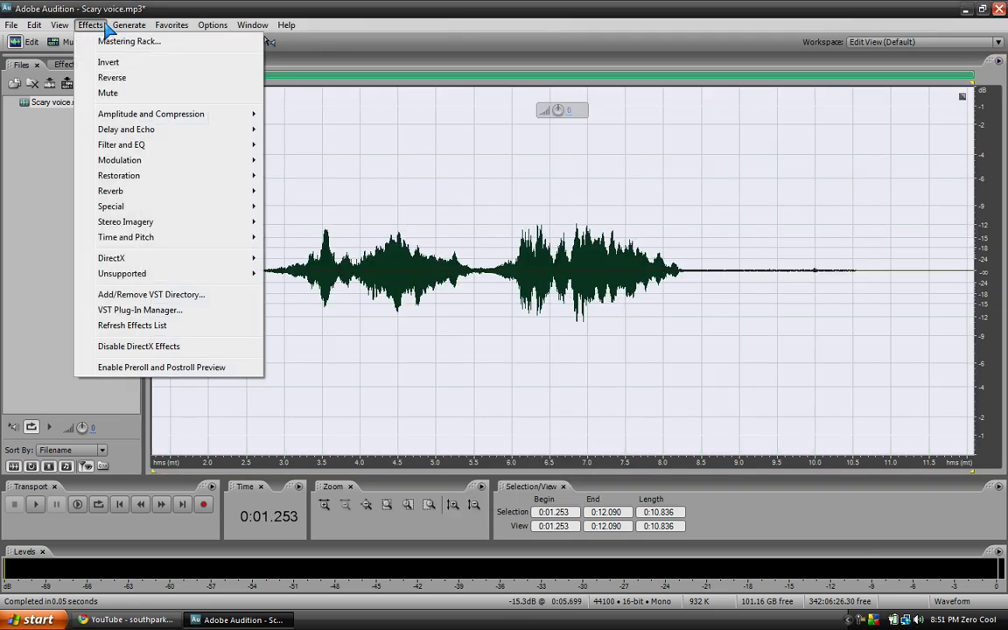
pyautogui.moveTo(127, 129)
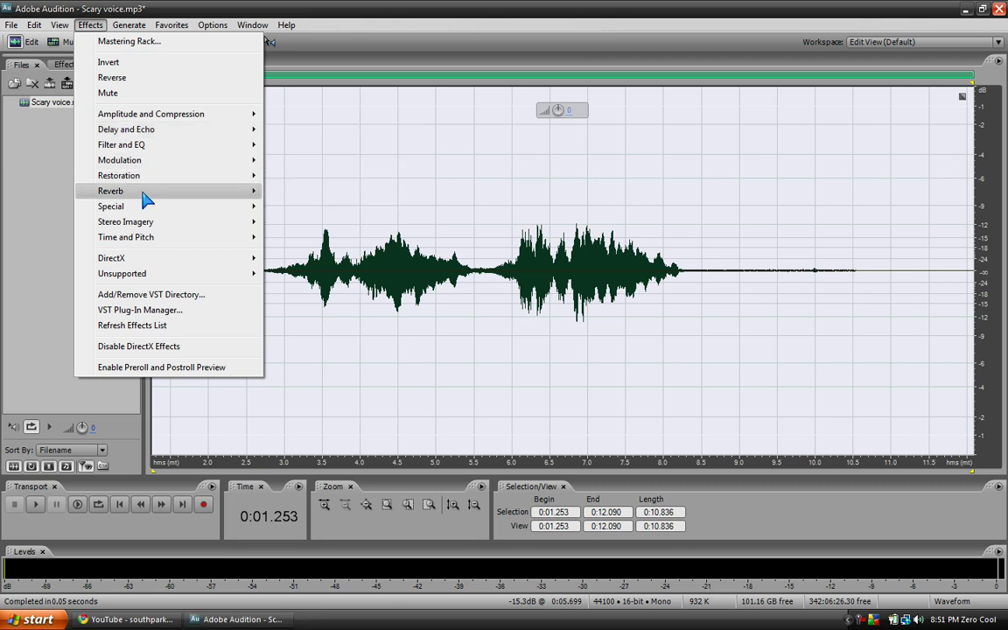
pyautogui.moveTo(135, 191)
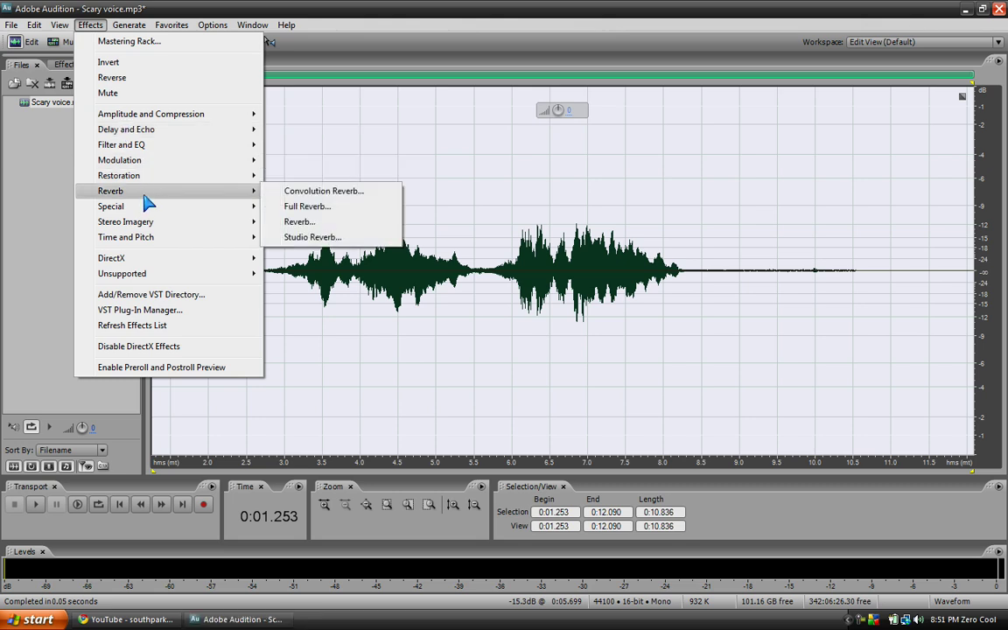
pyautogui.click(298, 222)
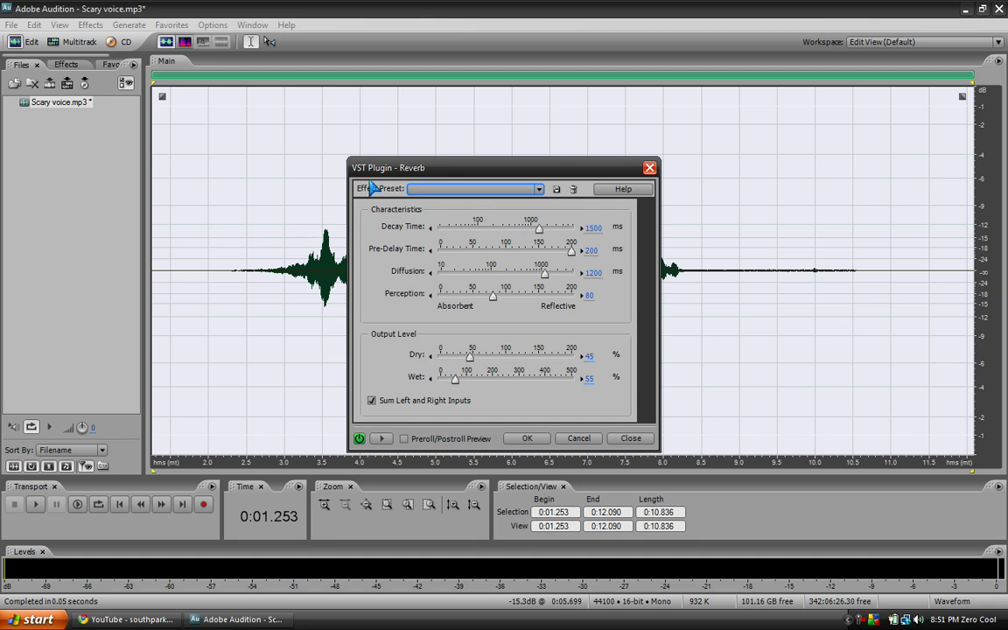
pyautogui.click(530, 439)
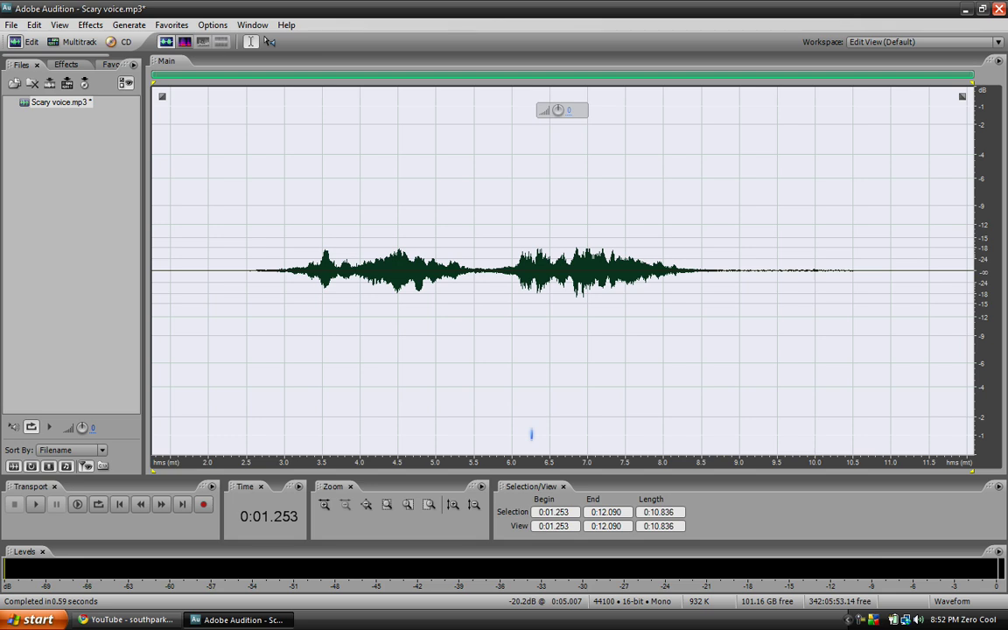
pyautogui.click(232, 272)
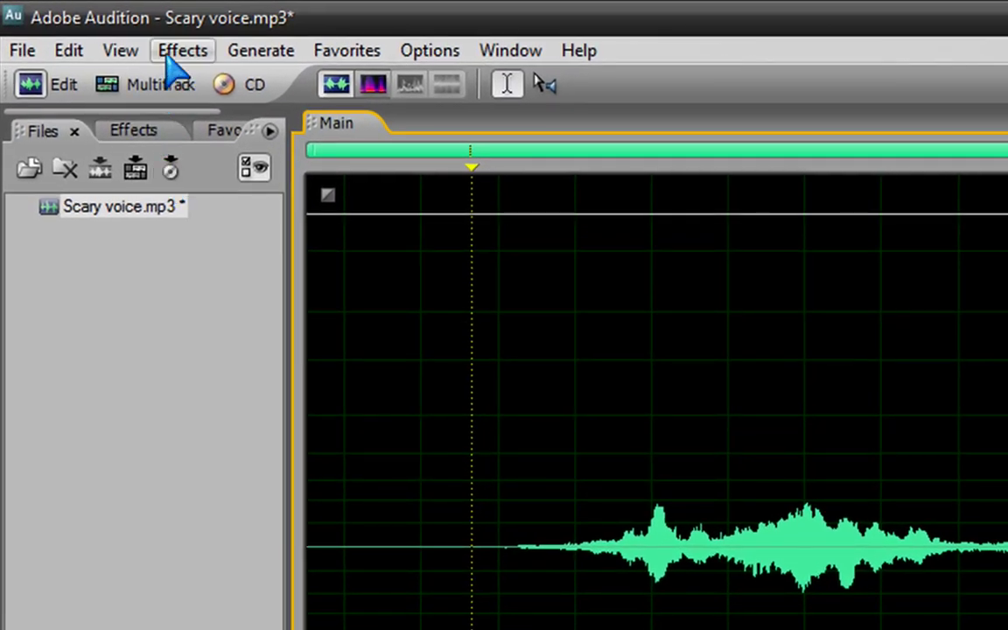
# - Normalize the voice to -.05 dB with Normalize (process)
pyautogui.click(175, 52)
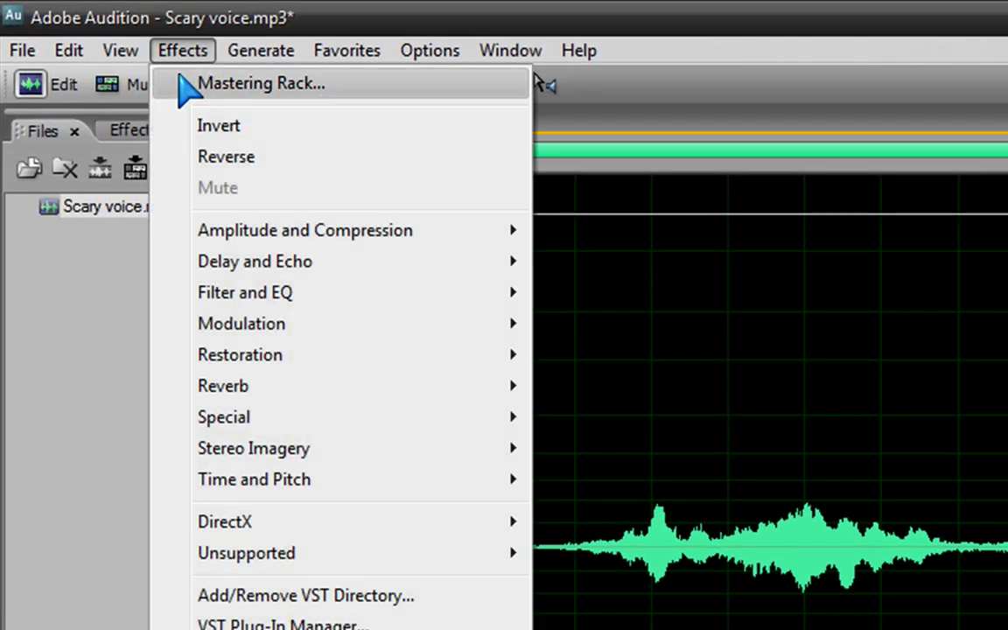
pyautogui.moveTo(272, 232)
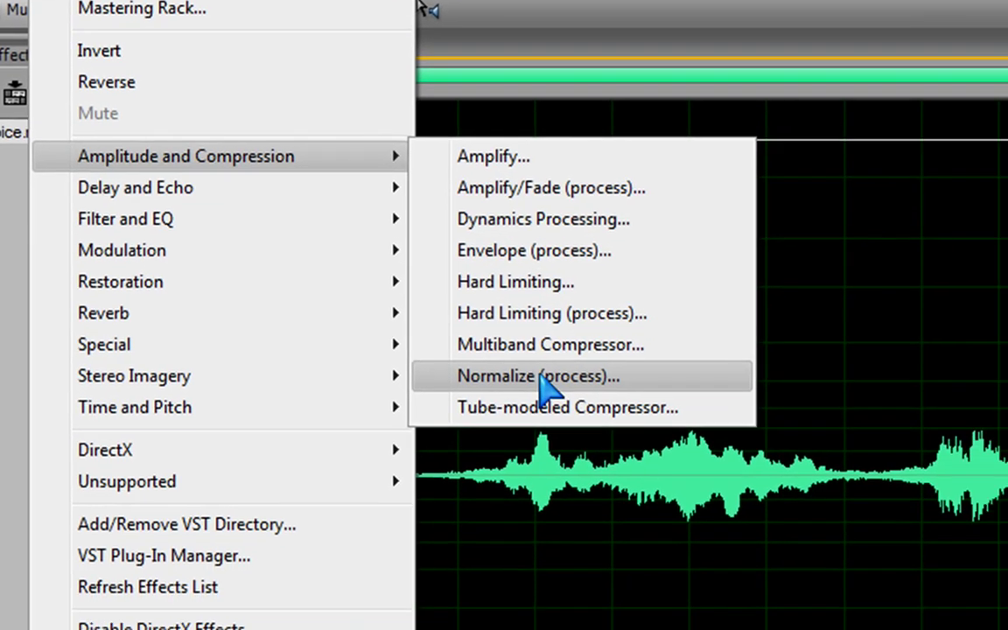
pyautogui.click(538, 377)
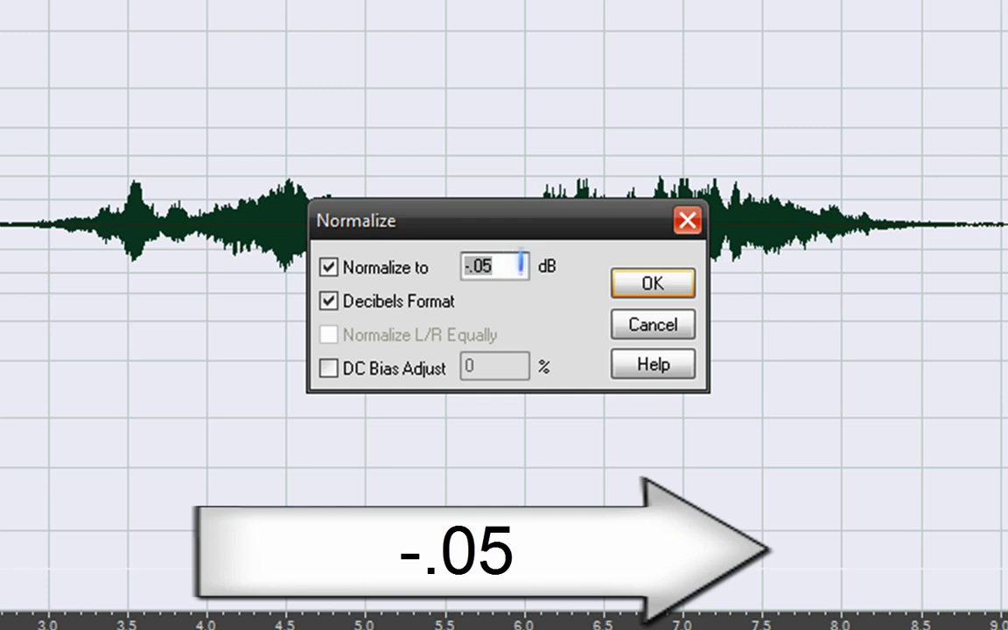
pyautogui.press('BackSpace')
pyautogui.write('-')
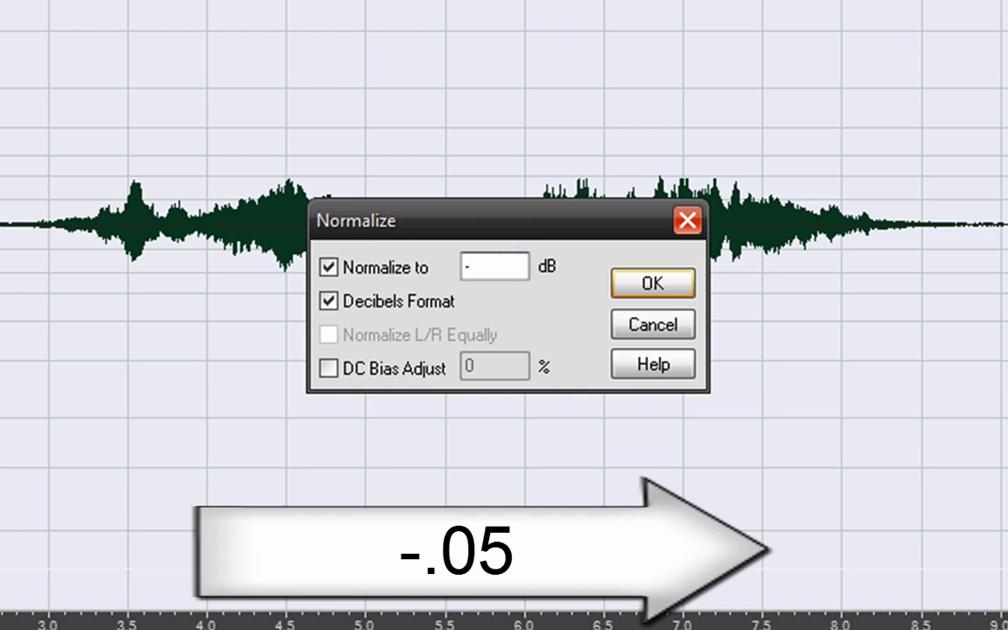
pyautogui.write('.05')
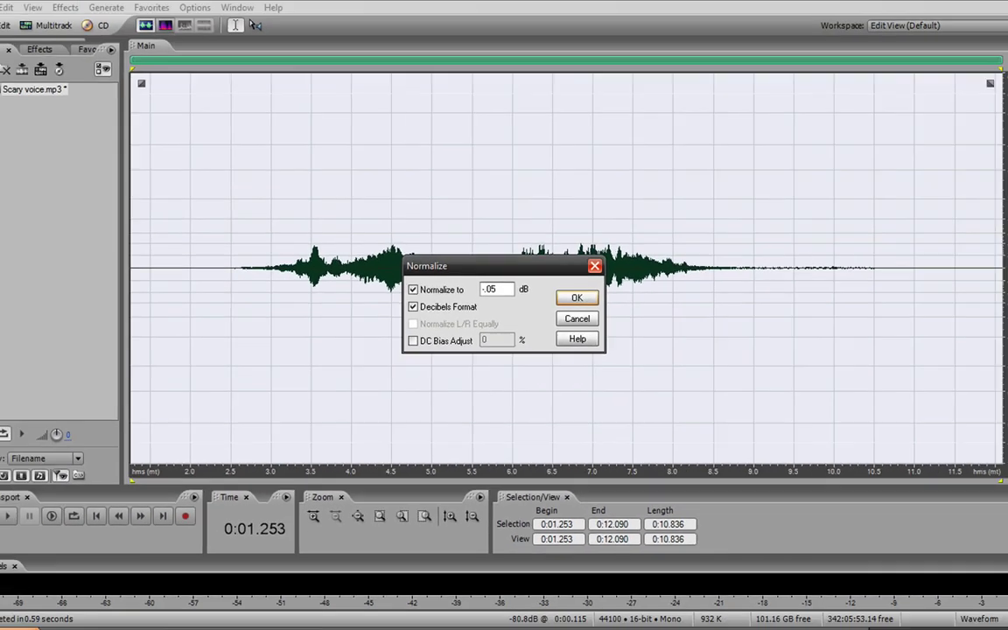
pyautogui.press('Return')
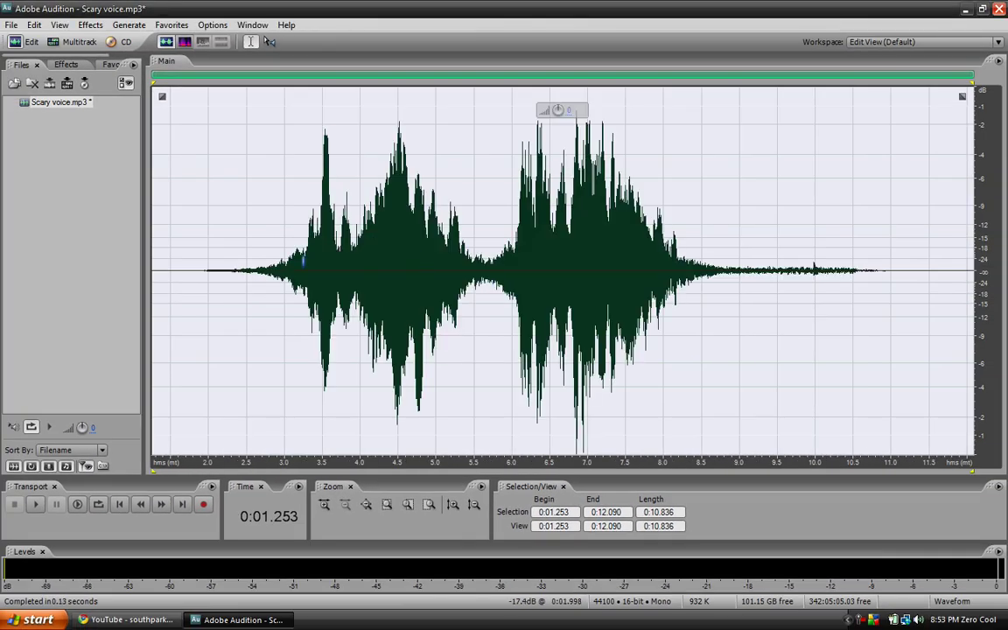
# - Play back the normalized creepy voice, then minimize the browser to show the desktop
pyautogui.click(187, 247)
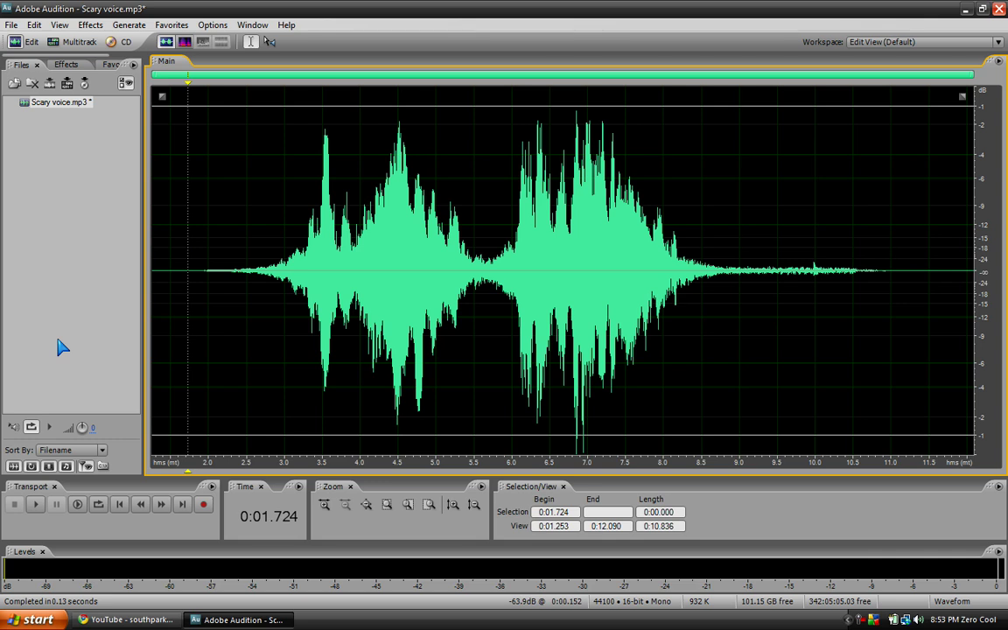
pyautogui.press('space')
pyautogui.click(127, 620)
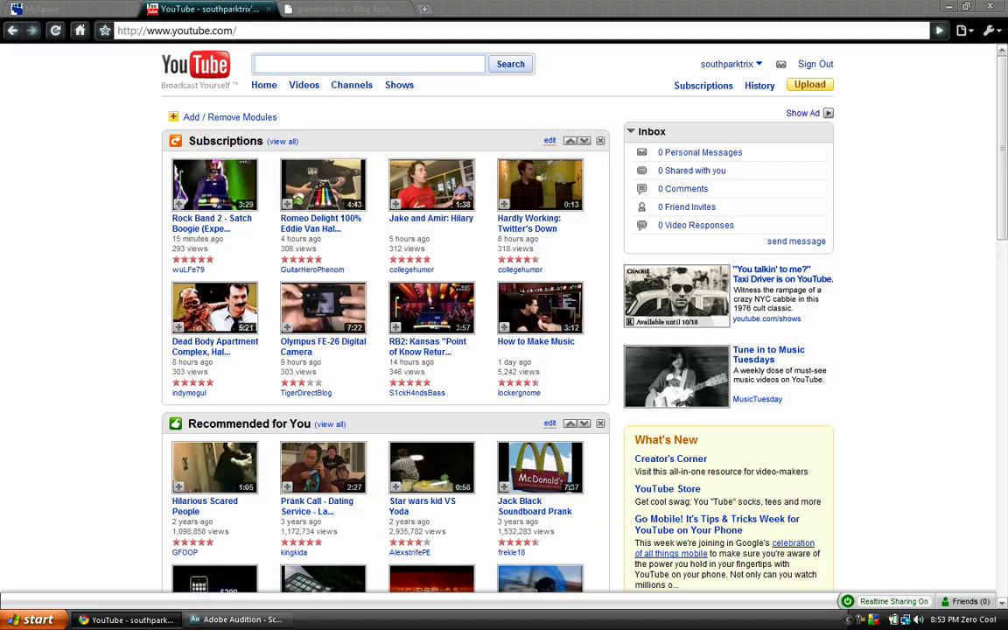
pyautogui.press('super+d')
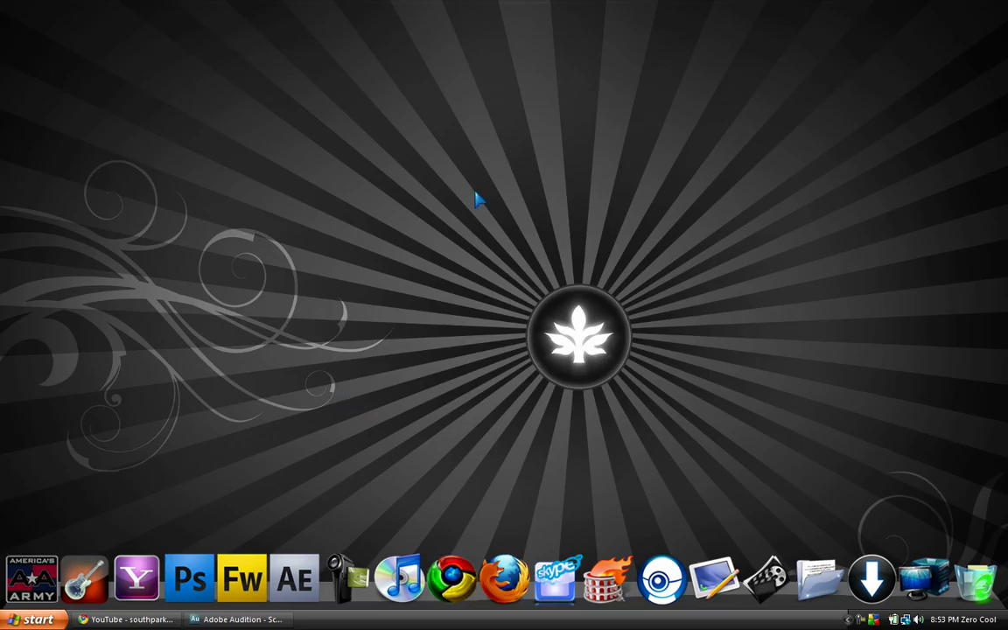